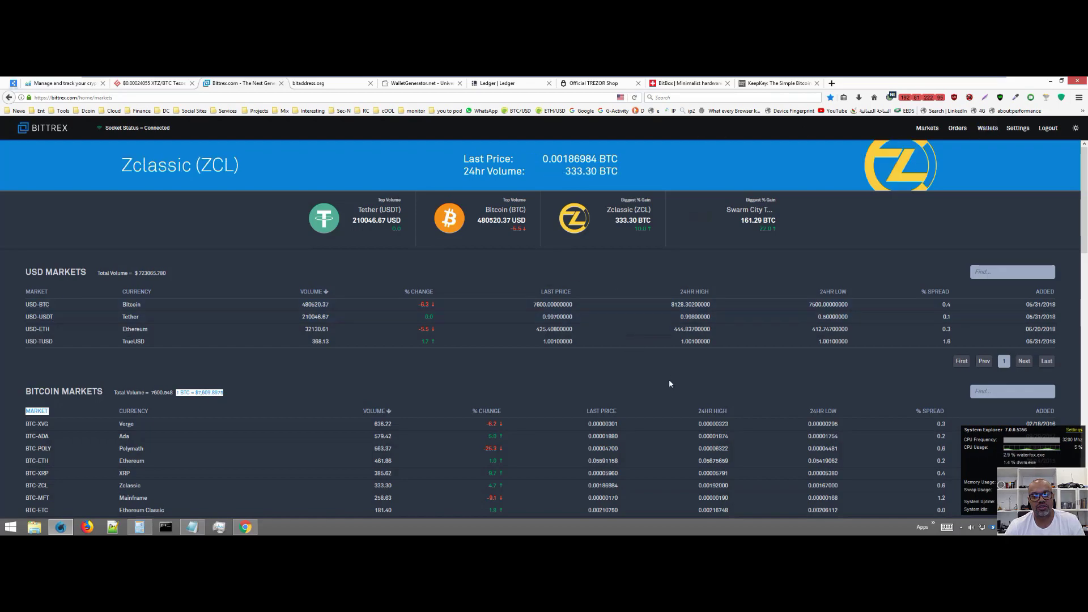
- Scroll the Bittrex markets page down and back up
{"action": "scroll", "coordinate": [657, 399], "scroll_direction": "down", "scroll_amount": 5}
{"action": "scroll", "coordinate": [655, 405], "scroll_direction": "up", "scroll_amount": 5}
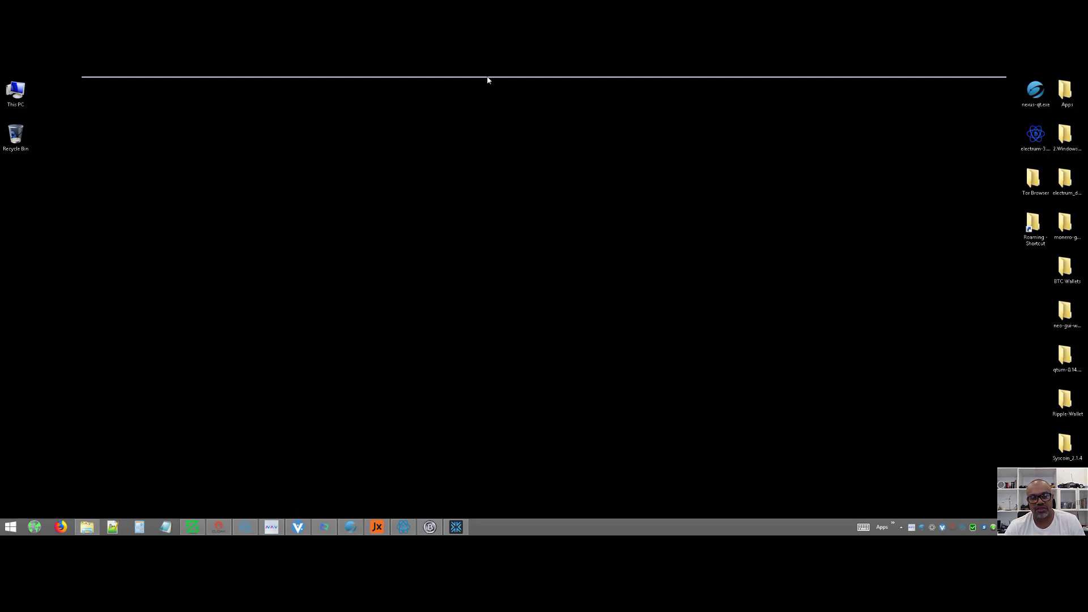
- Switch to the Advance on C virtual machine and show its bitaddress.org wallet generator tab
{"action": "mouse_move", "coordinate": [468, 81]}
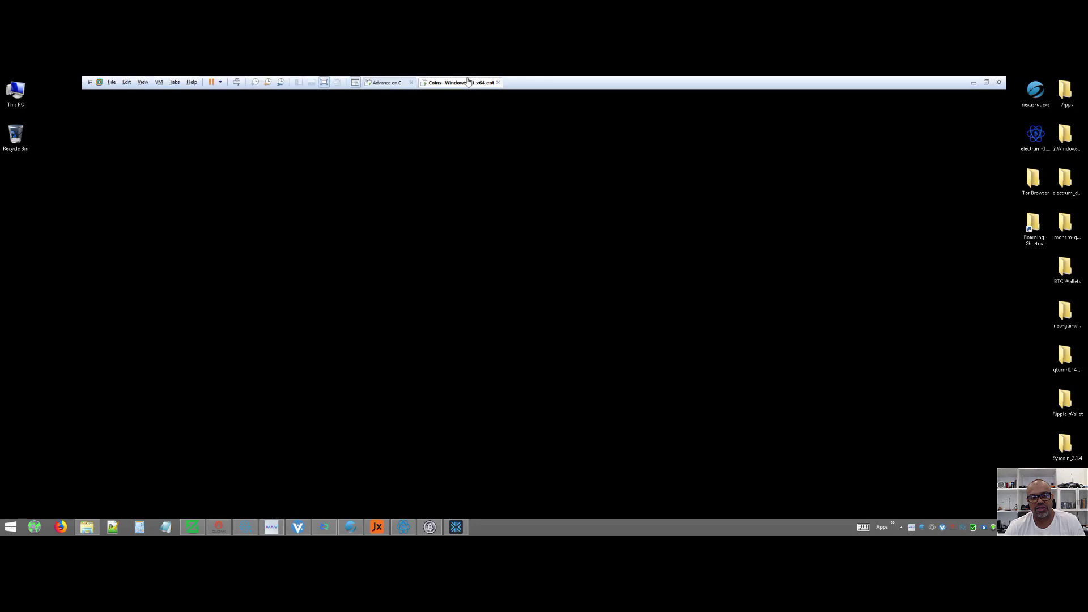
{"action": "left_click", "coordinate": [396, 85]}
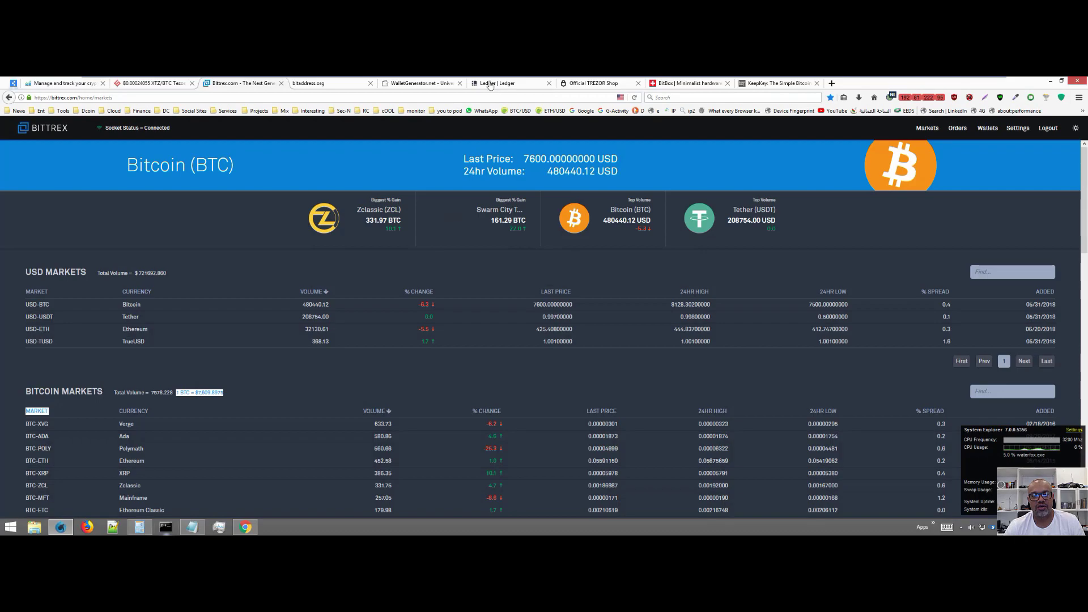
{"action": "left_click", "coordinate": [346, 85]}
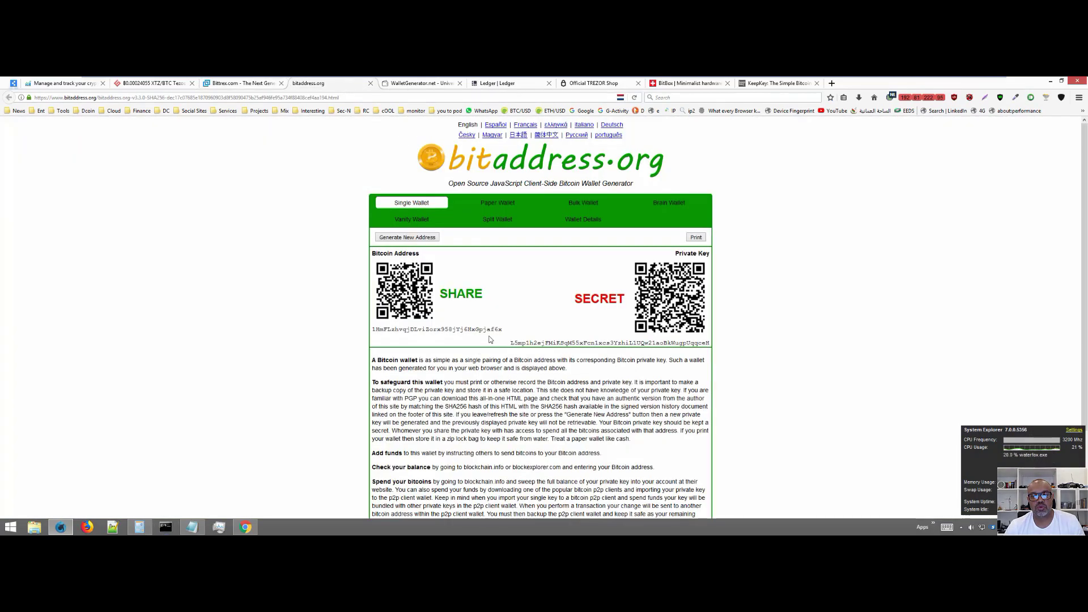
- Open the WalletGenerator.net tab and scroll through its Bitcoin single-wallet page
{"action": "scroll", "coordinate": [487, 338], "scroll_direction": "down", "scroll_amount": 3}
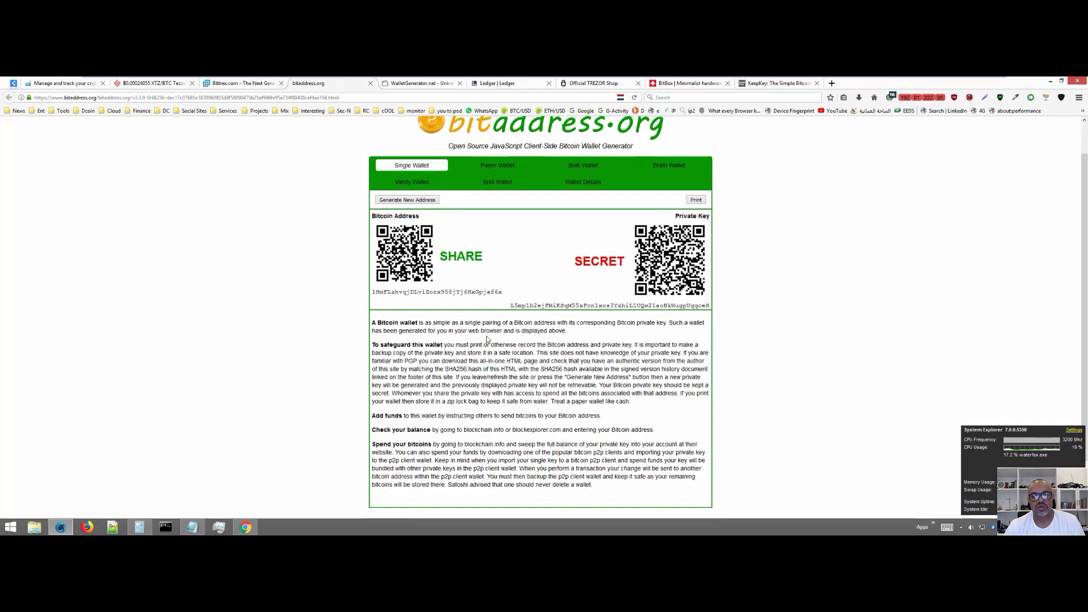
{"action": "scroll", "coordinate": [717, 292], "scroll_direction": "up", "scroll_amount": 3}
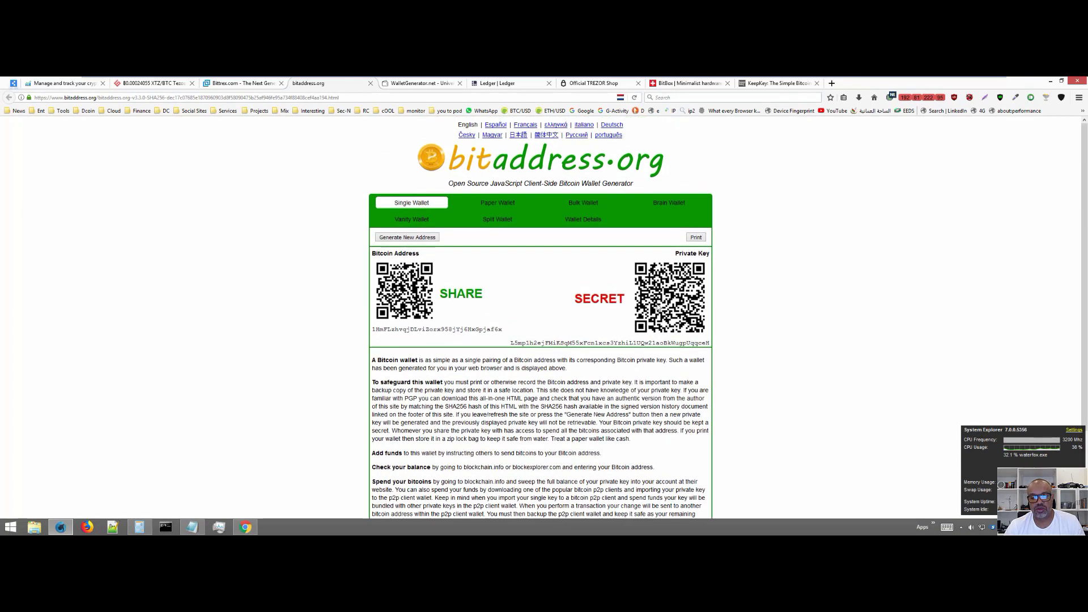
{"action": "left_click", "coordinate": [406, 84]}
{"action": "scroll", "coordinate": [628, 392], "scroll_direction": "down", "scroll_amount": 3}
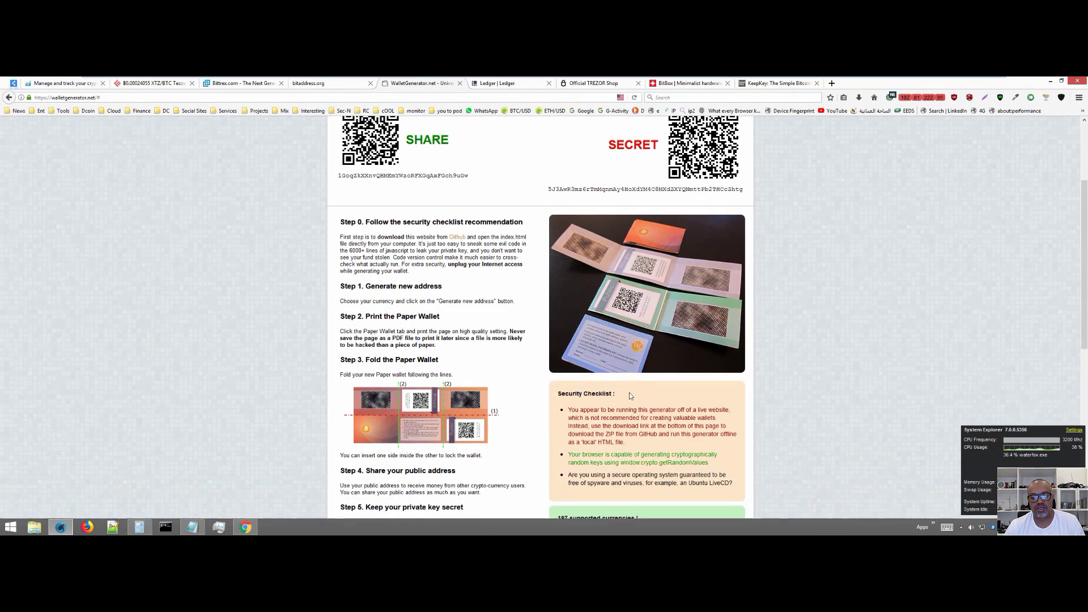
{"action": "scroll", "coordinate": [664, 379], "scroll_direction": "up", "scroll_amount": 1}
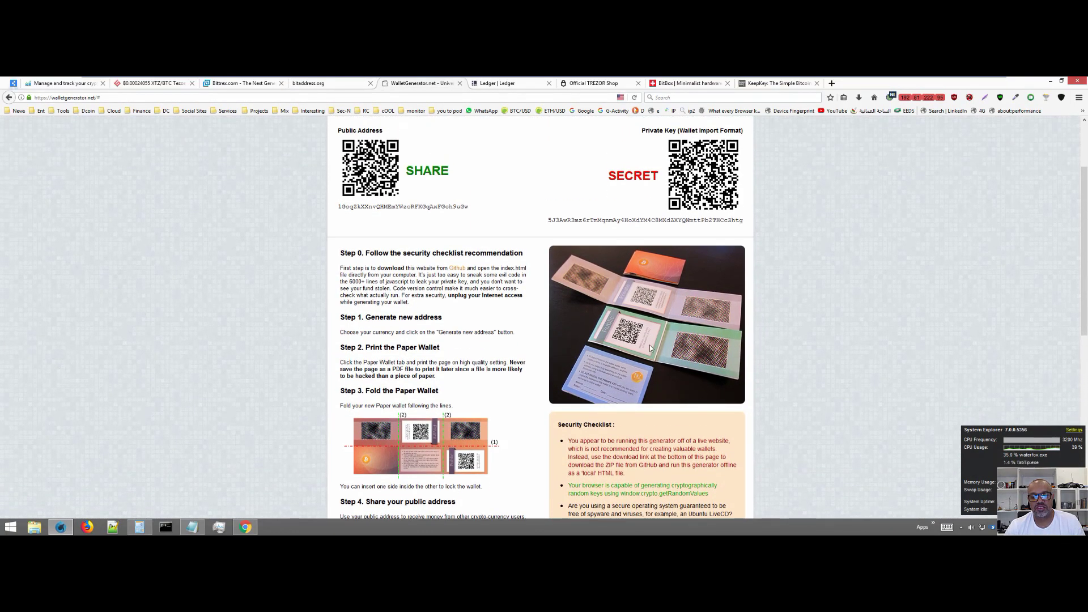
{"action": "scroll", "coordinate": [645, 326], "scroll_direction": "up", "scroll_amount": 3}
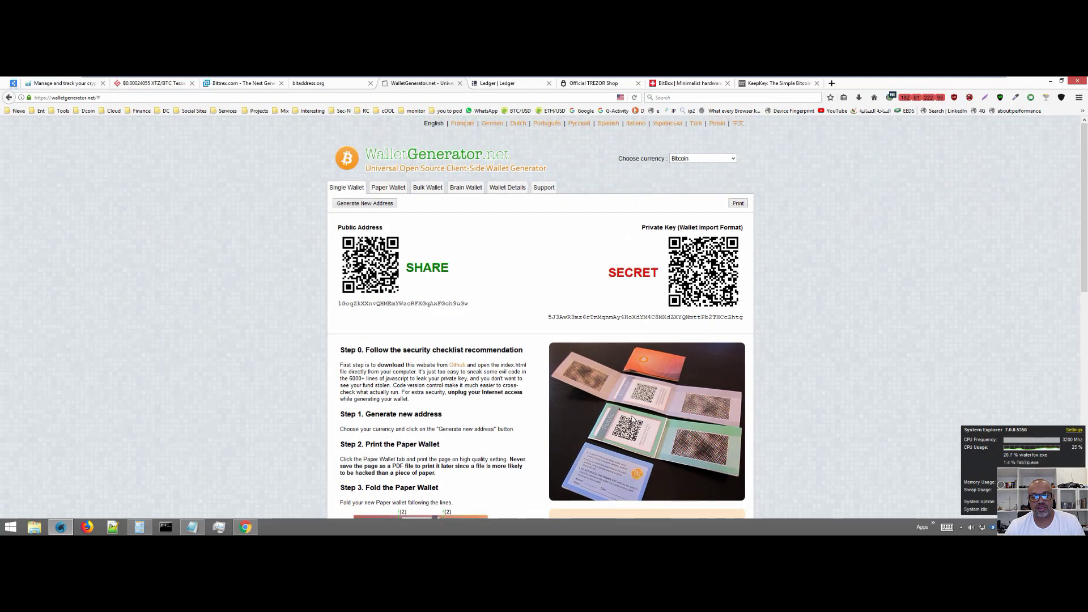
{"action": "scroll", "coordinate": [642, 437], "scroll_direction": "down", "scroll_amount": 2}
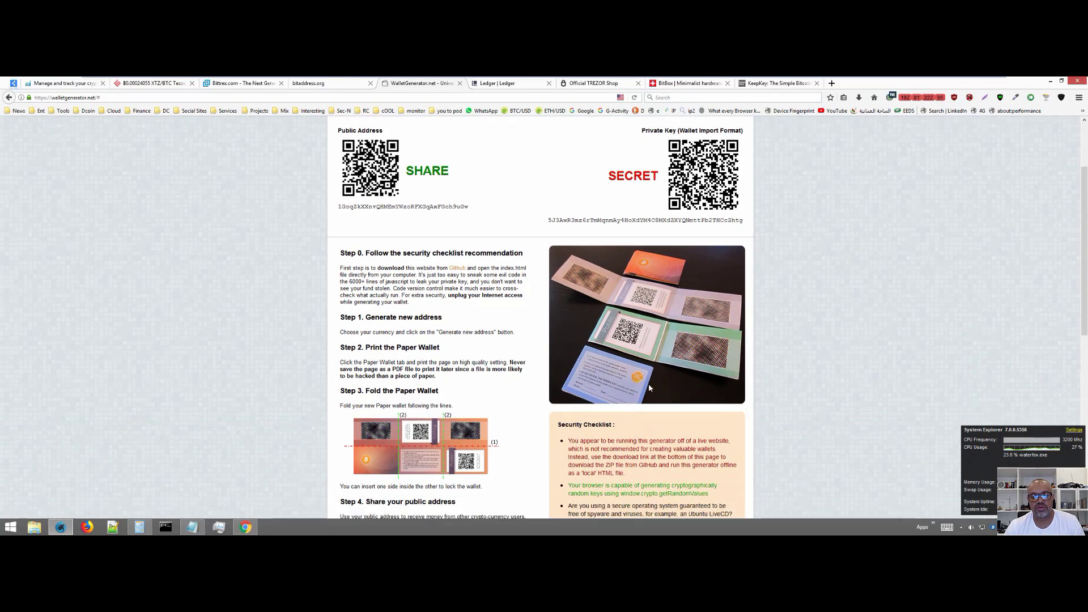
- Finish reviewing the paper-wallet page and return to the Coins Windows 8.1 virtual machine
{"action": "scroll", "coordinate": [645, 387], "scroll_direction": "up", "scroll_amount": 1}
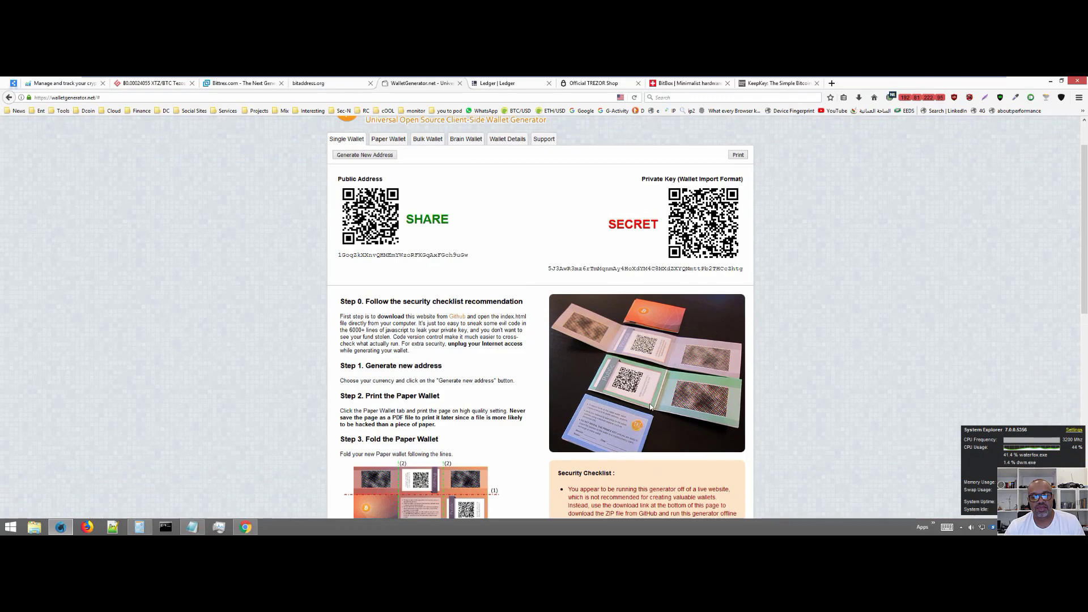
{"action": "scroll", "coordinate": [651, 407], "scroll_direction": "up", "scroll_amount": 1}
{"action": "scroll", "coordinate": [513, 328], "scroll_direction": "up", "scroll_amount": 1}
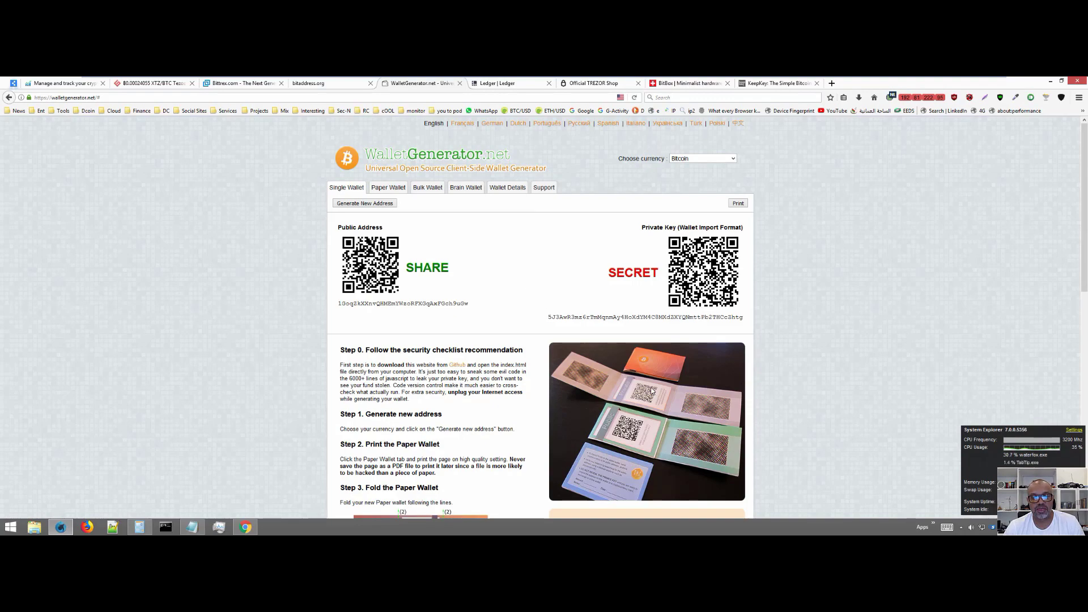
{"action": "scroll", "coordinate": [650, 387], "scroll_direction": "down", "scroll_amount": 3}
{"action": "scroll", "coordinate": [641, 388], "scroll_direction": "up", "scroll_amount": 3}
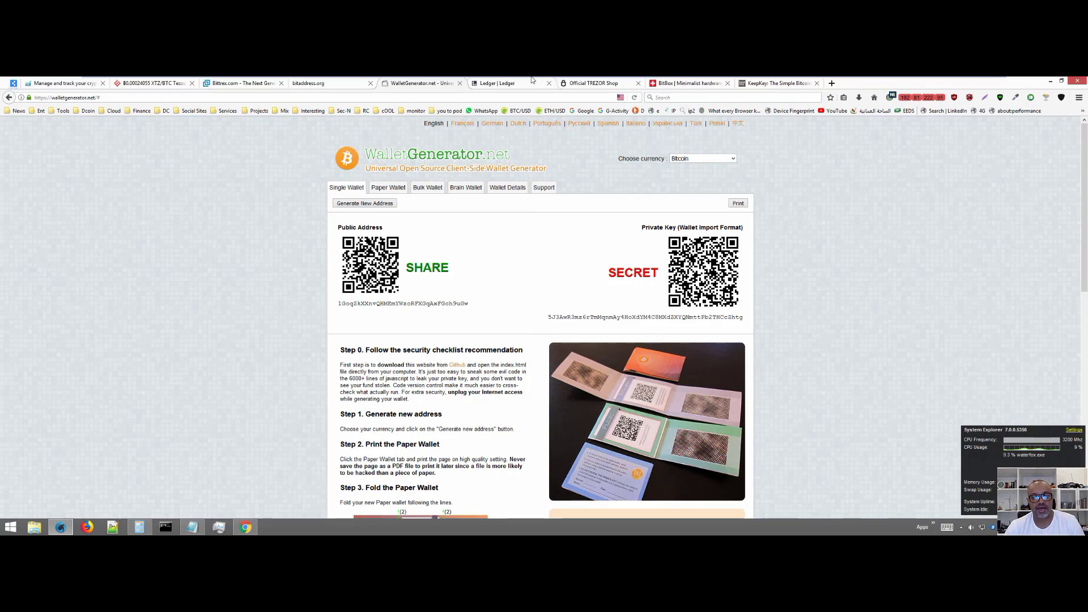
{"action": "mouse_move", "coordinate": [525, 77]}
{"action": "left_click", "coordinate": [481, 83]}
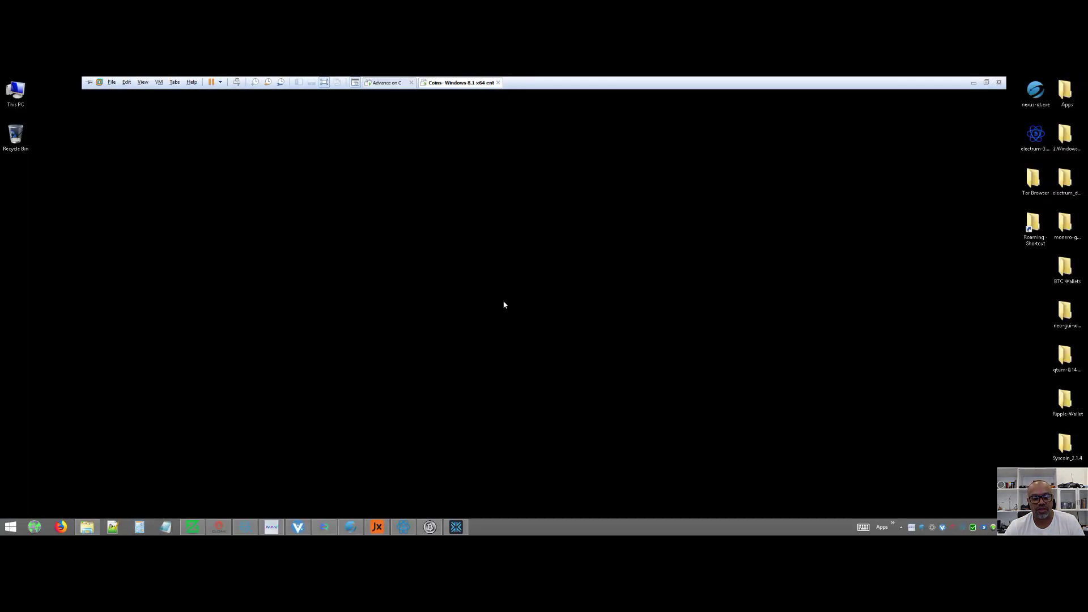
- Restore the Electrum EEDS_Donations_1 wallet and glance at the installed wallet shortcuts list
{"action": "left_click", "coordinate": [407, 529]}
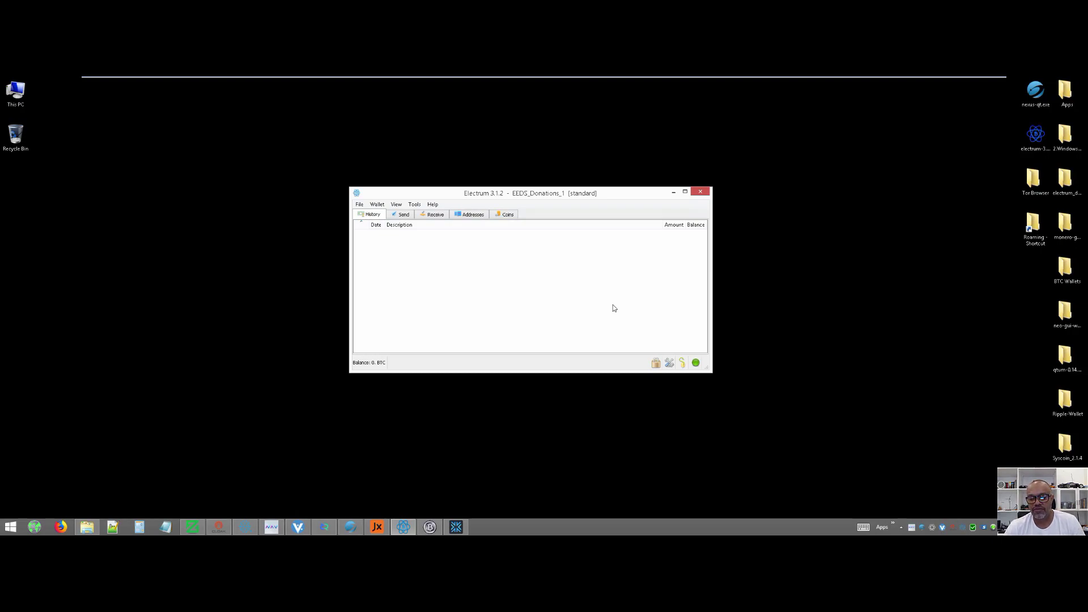
{"action": "left_click", "coordinate": [893, 525]}
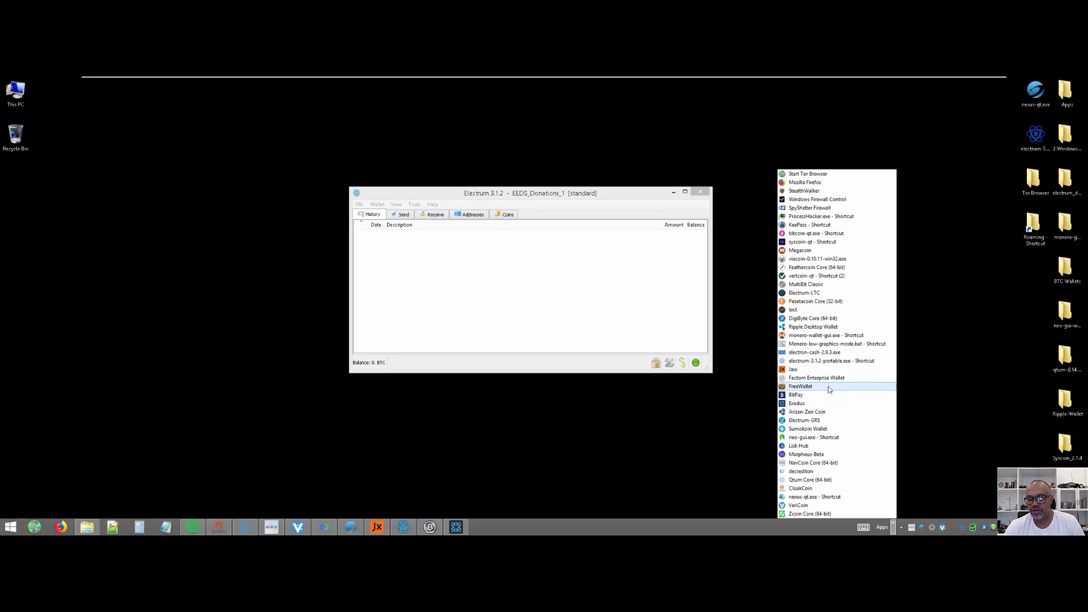
{"action": "left_click", "coordinate": [832, 420]}
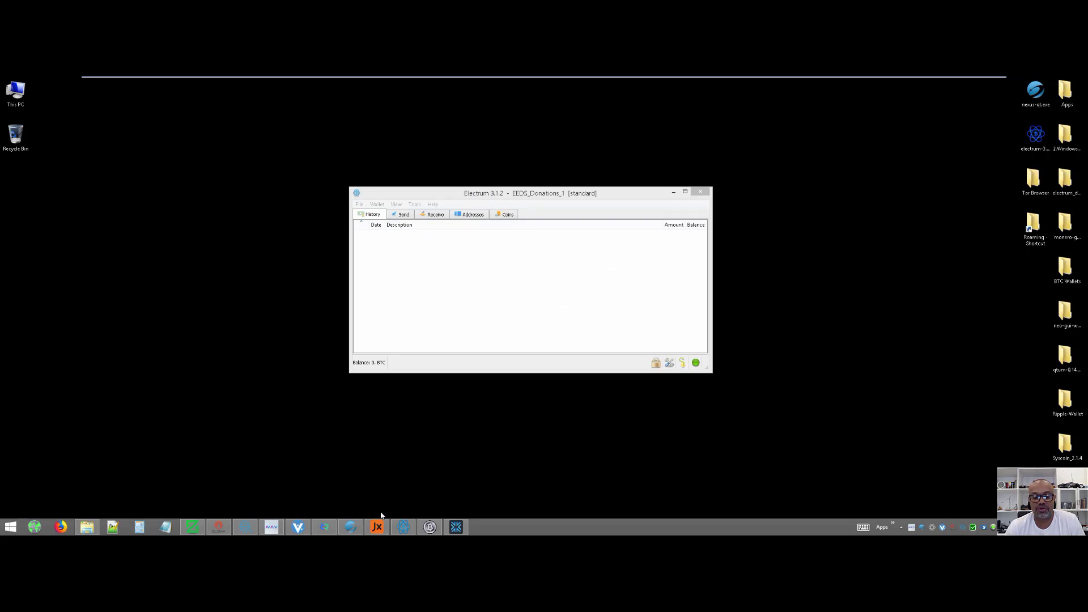
- Bring up Jaxx, return to the ZEC wallet's transaction history and open its main menu
{"action": "mouse_move", "coordinate": [378, 527]}
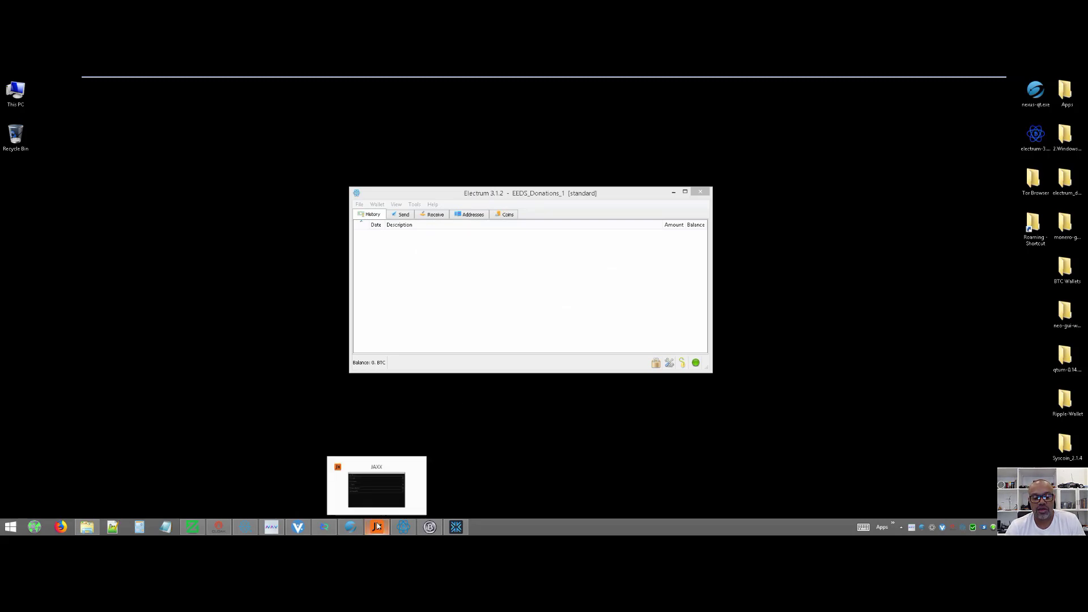
{"action": "left_click", "coordinate": [377, 527]}
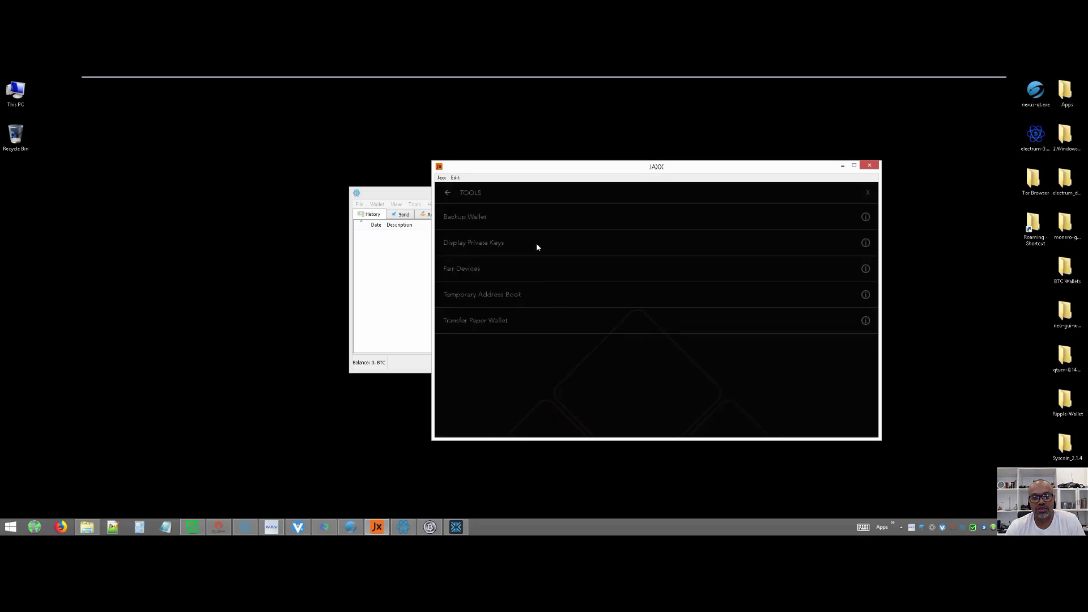
{"action": "left_click", "coordinate": [447, 193]}
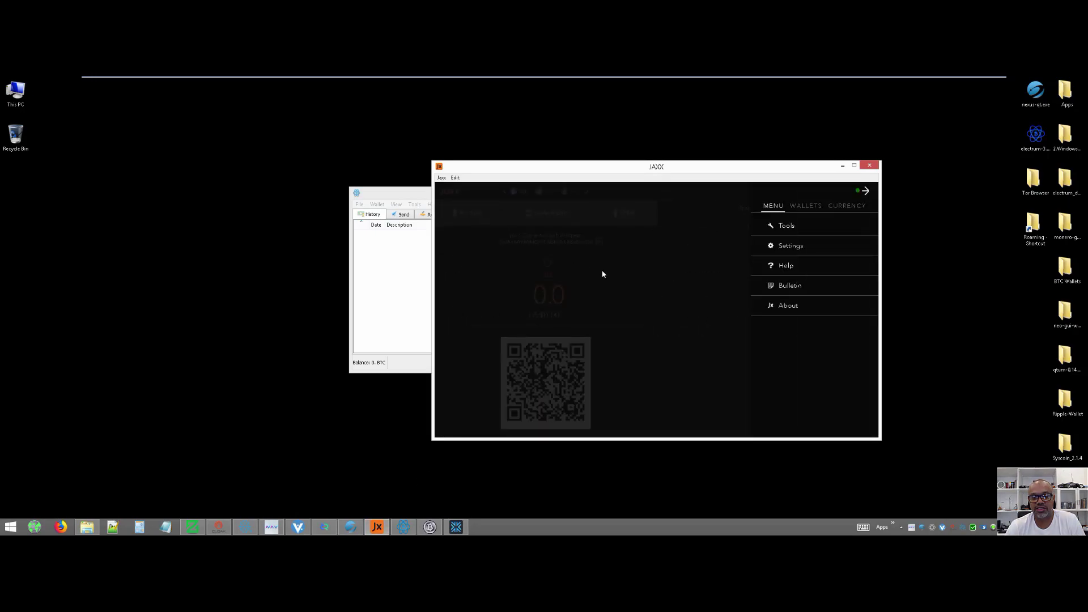
{"action": "left_click", "coordinate": [682, 353]}
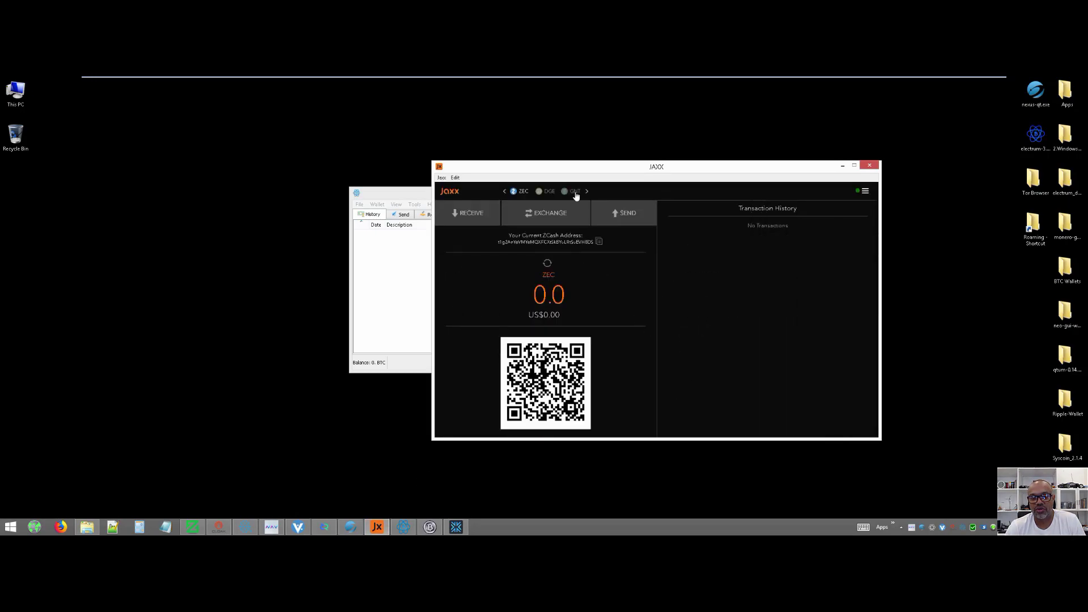
{"action": "left_click", "coordinate": [865, 190]}
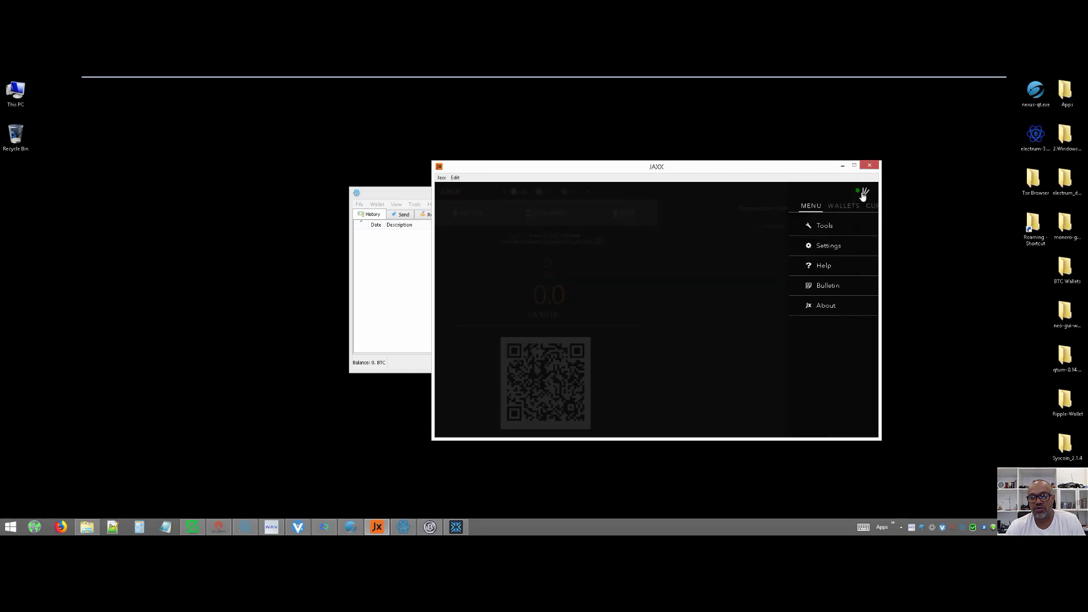
- Look through Electrum's wallet and file options
{"action": "left_click", "coordinate": [403, 247]}
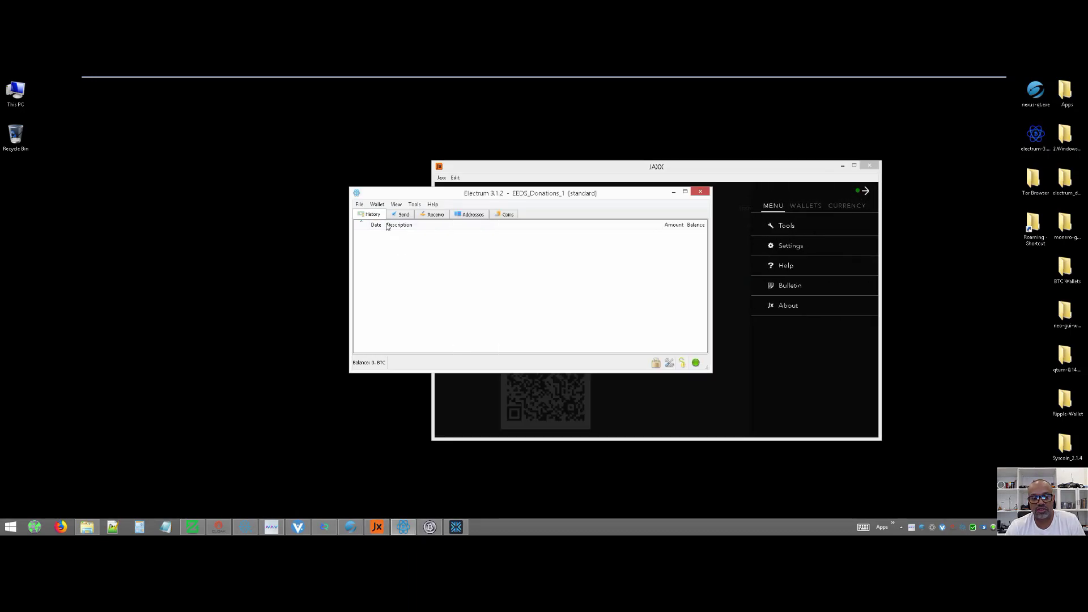
{"action": "left_click", "coordinate": [376, 204]}
{"action": "mouse_move", "coordinate": [363, 205]}
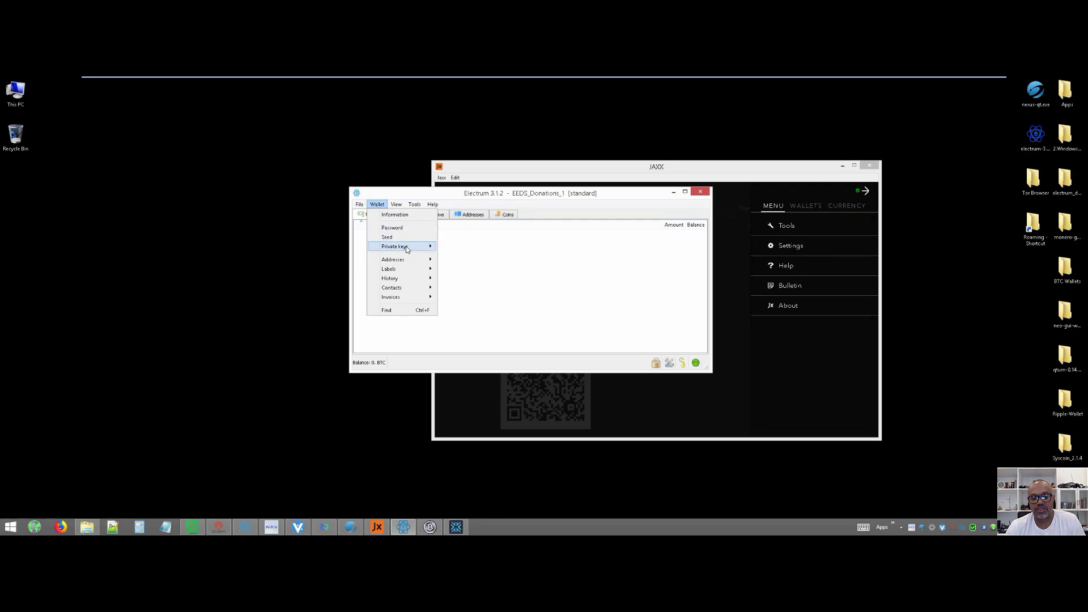
{"action": "mouse_move", "coordinate": [407, 247]}
- In Jaxx's tools list, start displaying the wallet's private keys
{"action": "left_click", "coordinate": [756, 188]}
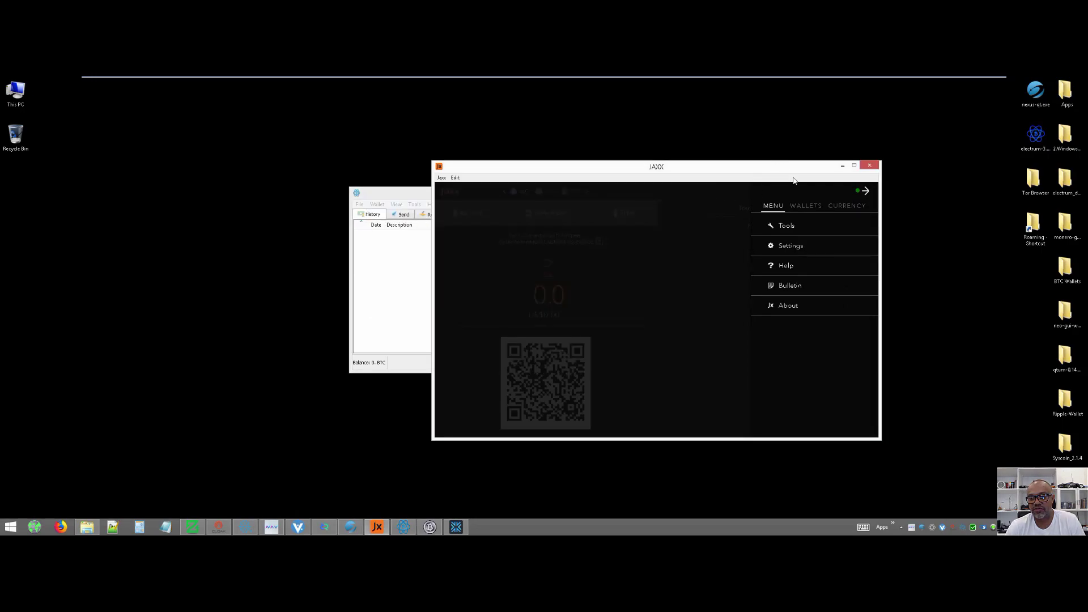
{"action": "left_click", "coordinate": [792, 228]}
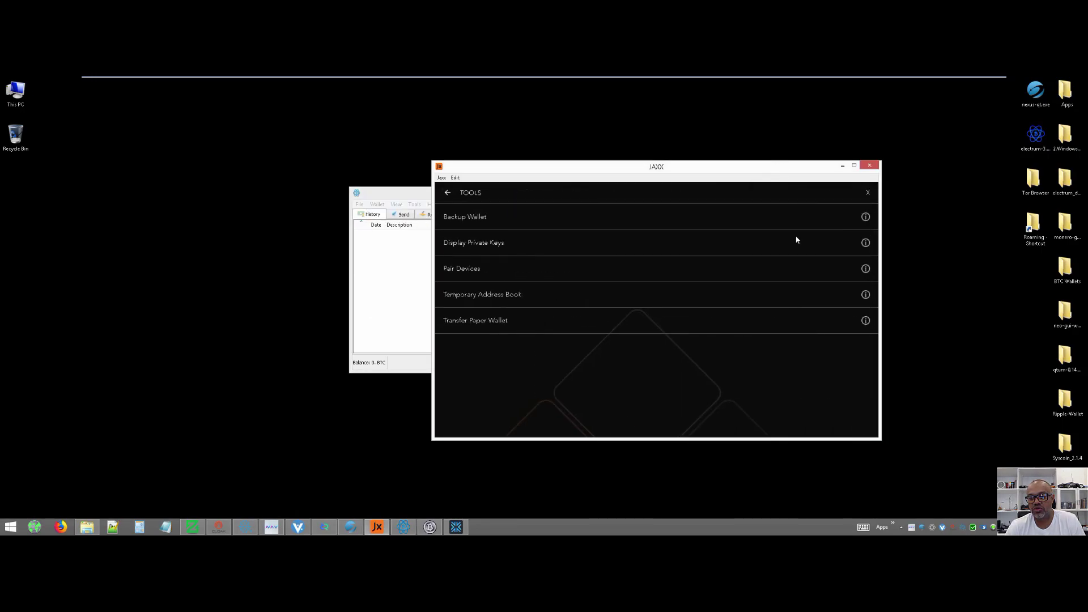
{"action": "left_click", "coordinate": [502, 242]}
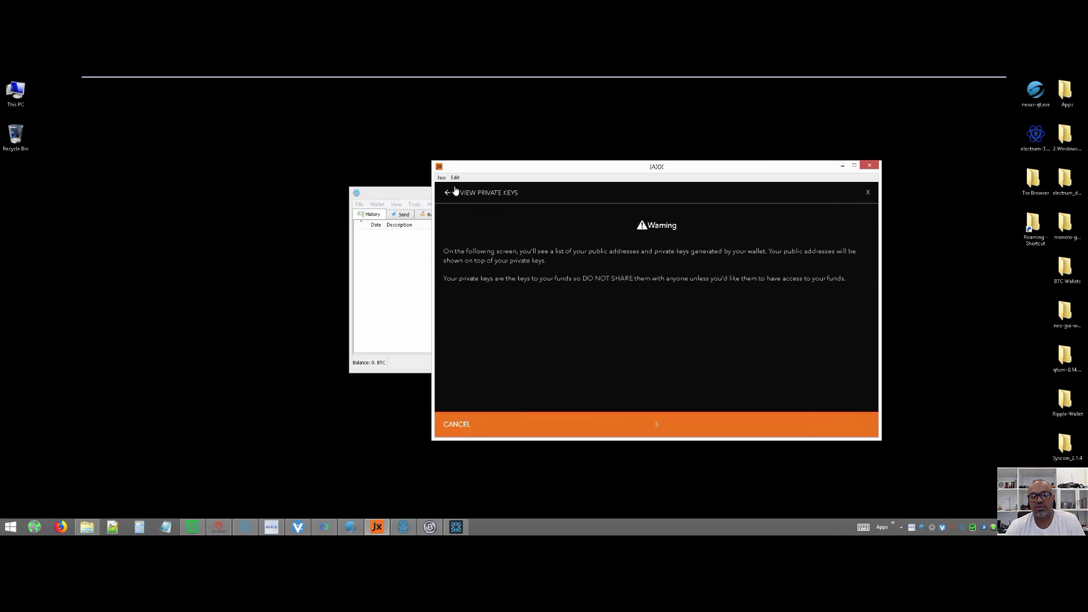
- Move Jaxx aside, minimize it, and drag Electrum up and to the left
{"action": "left_click_drag", "start_coordinate": [477, 168], "coordinate": [630, 163]}
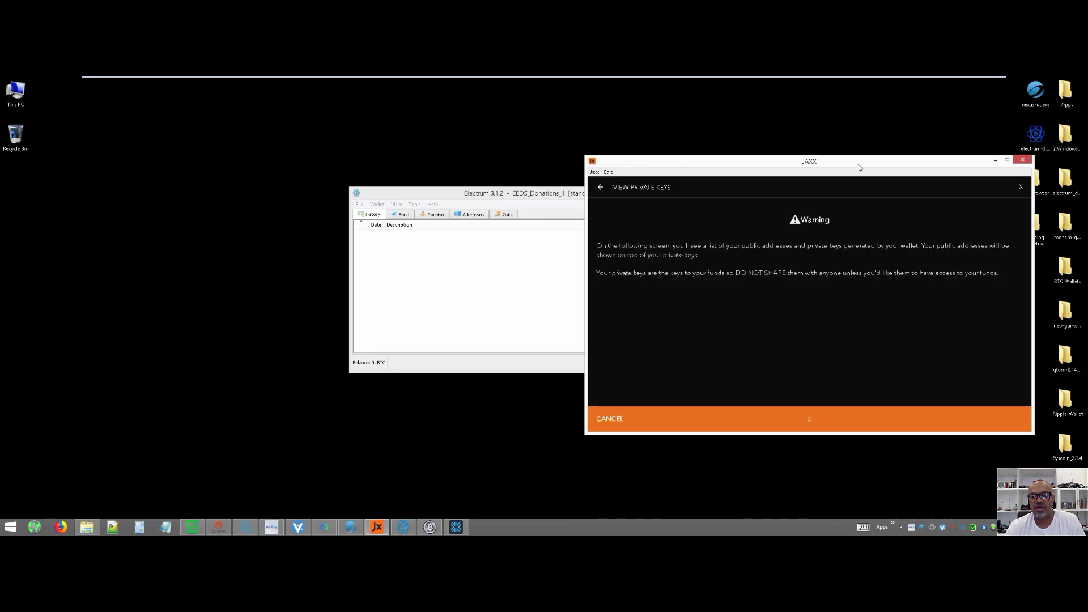
{"action": "left_click", "coordinate": [994, 160]}
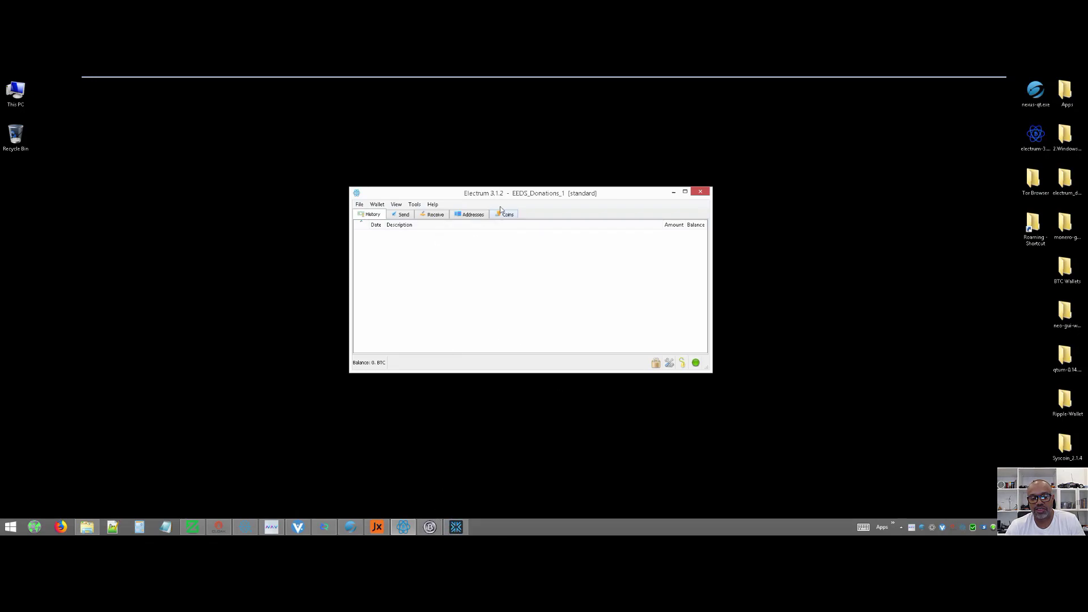
{"action": "left_click_drag", "start_coordinate": [491, 193], "coordinate": [414, 171]}
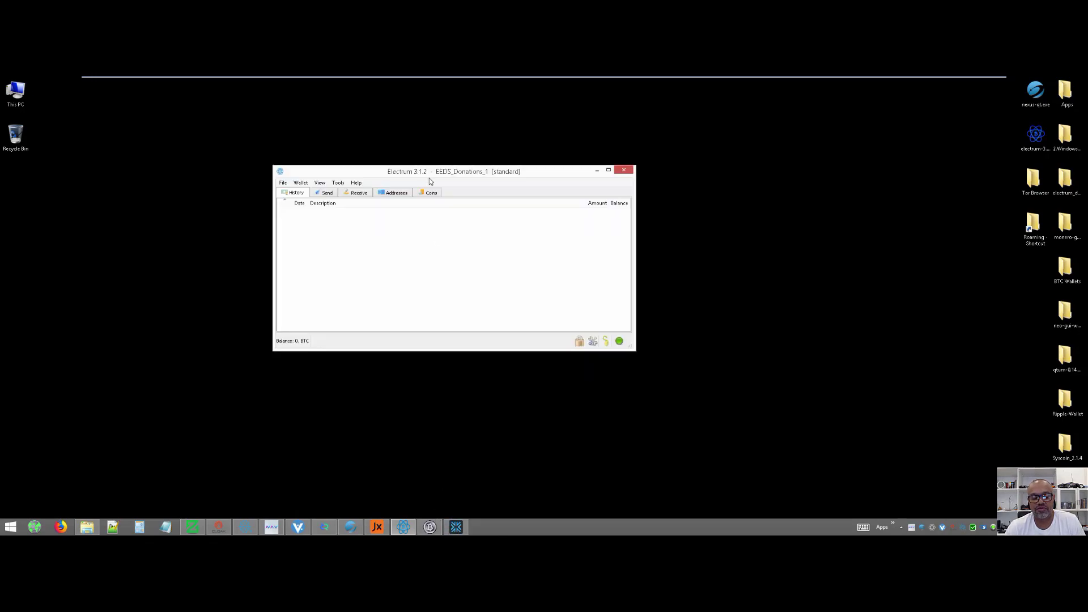
- Bring Exodus forward, scroll its asset settings, and drag the window to the right
{"action": "left_click", "coordinate": [456, 526]}
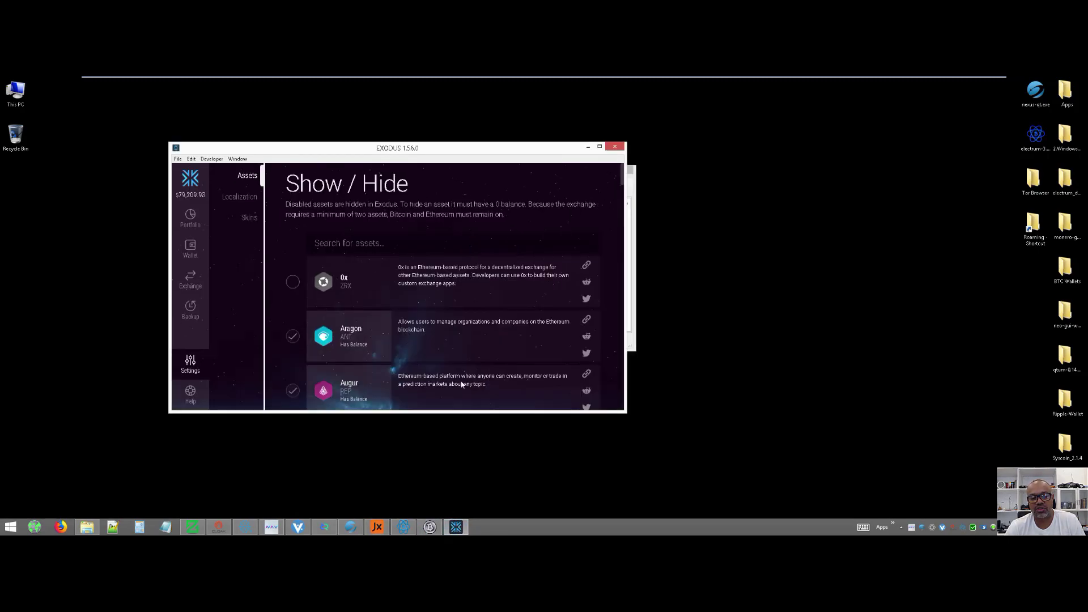
{"action": "scroll", "coordinate": [487, 342], "scroll_direction": "down", "scroll_amount": 15}
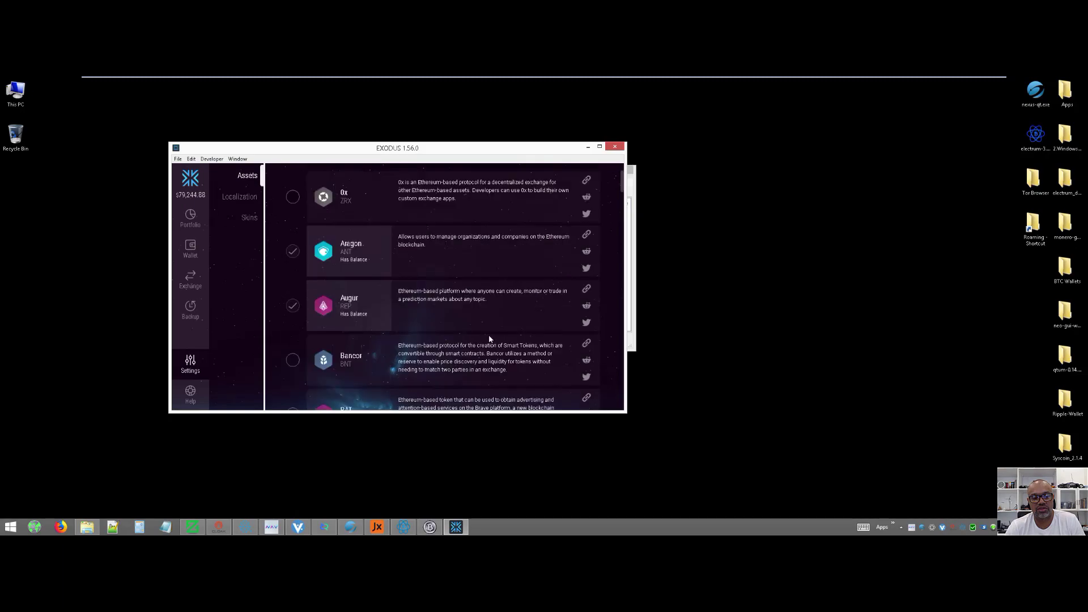
{"action": "scroll", "coordinate": [491, 349], "scroll_direction": "up", "scroll_amount": 20}
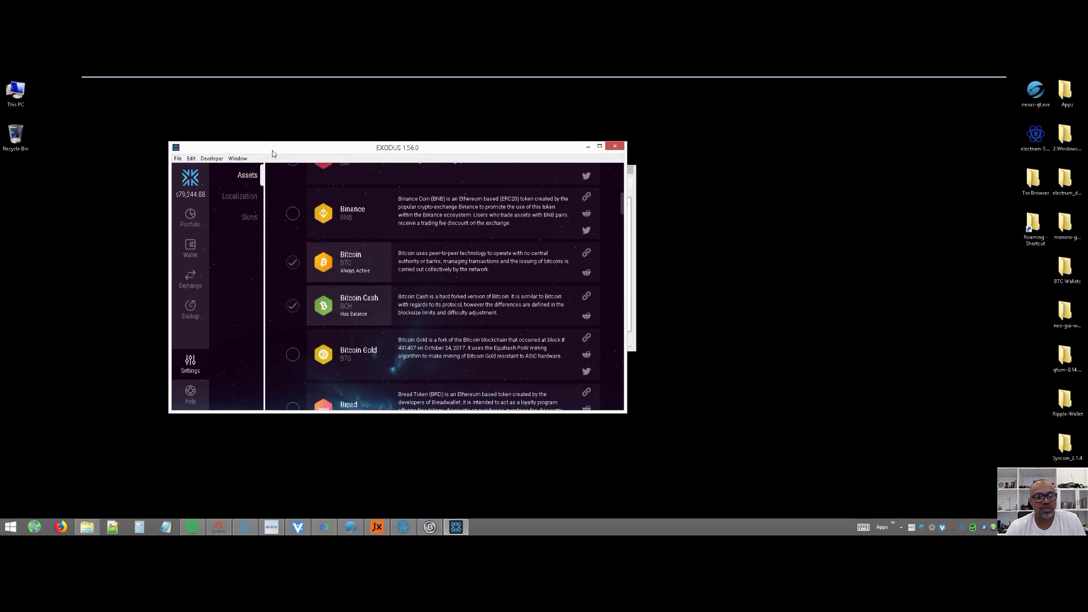
{"action": "left_click_drag", "start_coordinate": [229, 161], "coordinate": [379, 168]}
- Browse the Developer menu's per-asset export submenus twice, closing them without choosing anything
{"action": "left_click", "coordinate": [355, 167]}
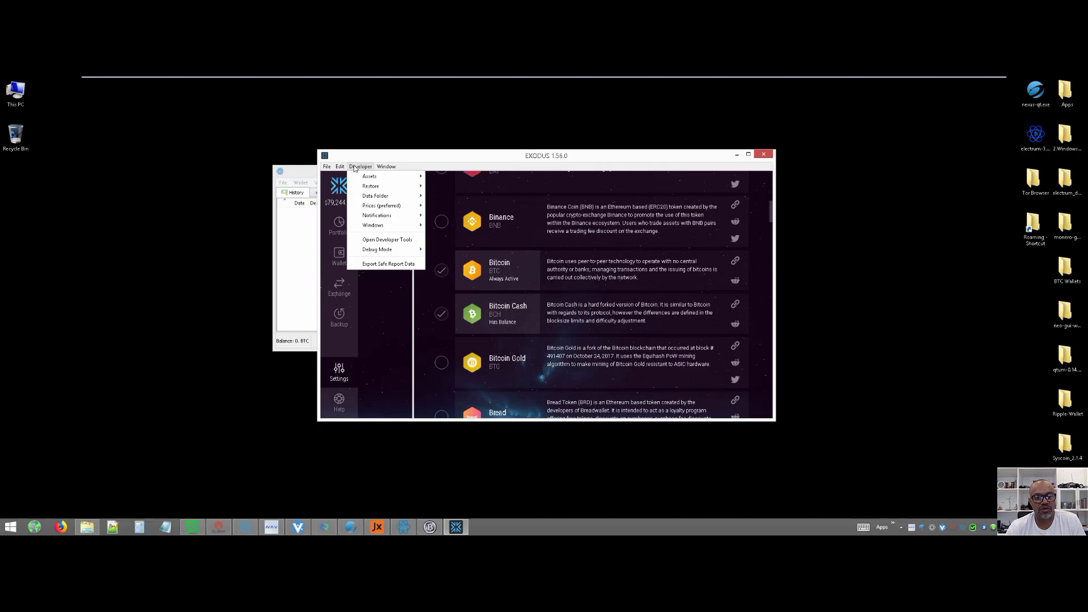
{"action": "mouse_move", "coordinate": [371, 177]}
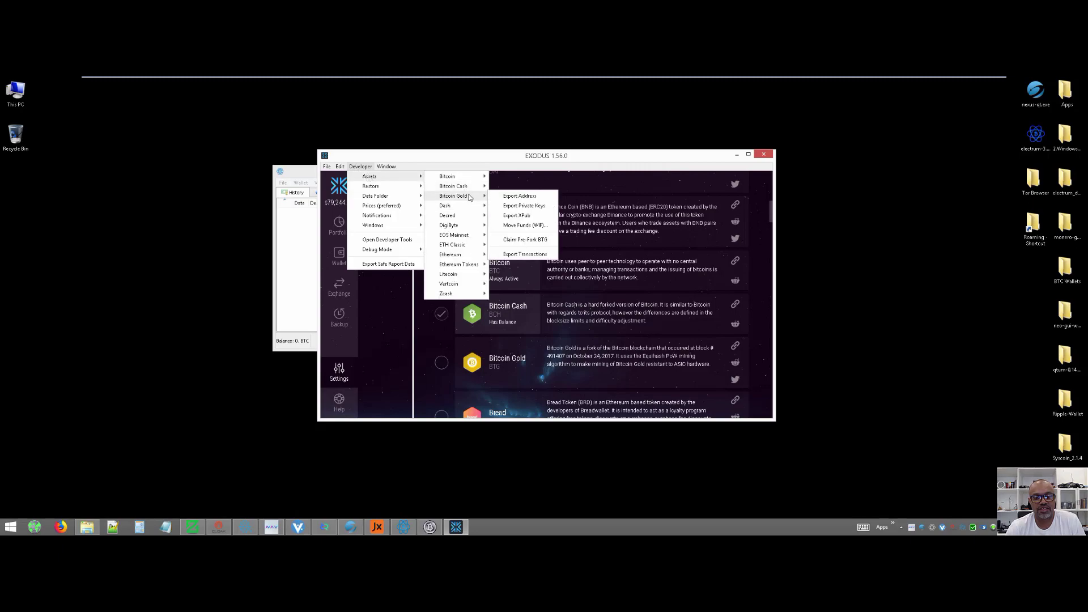
{"action": "mouse_move", "coordinate": [465, 187]}
{"action": "left_click", "coordinate": [490, 164]}
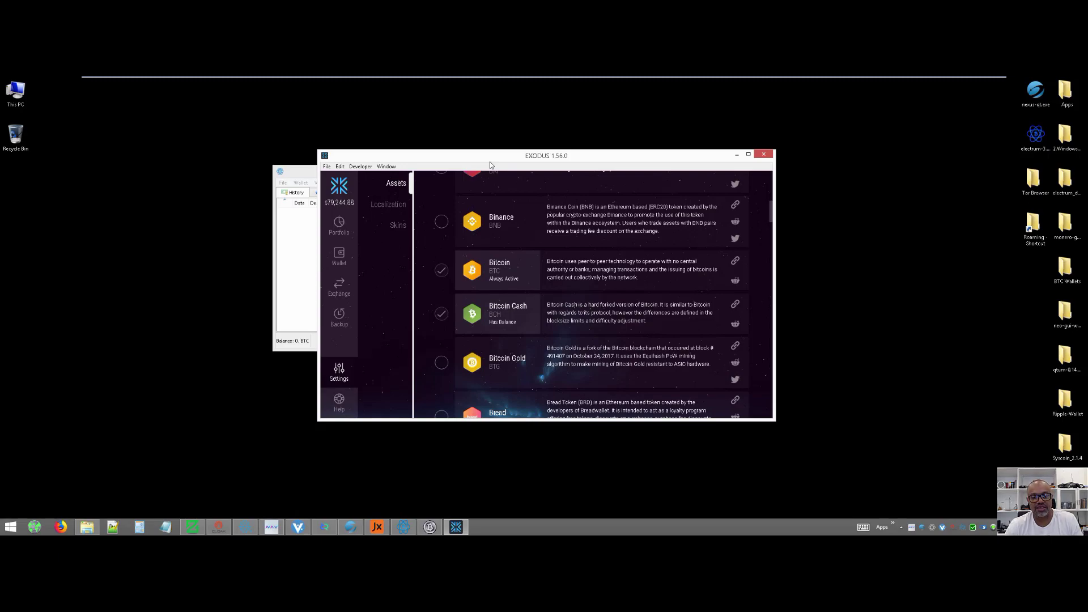
{"action": "left_click", "coordinate": [355, 167]}
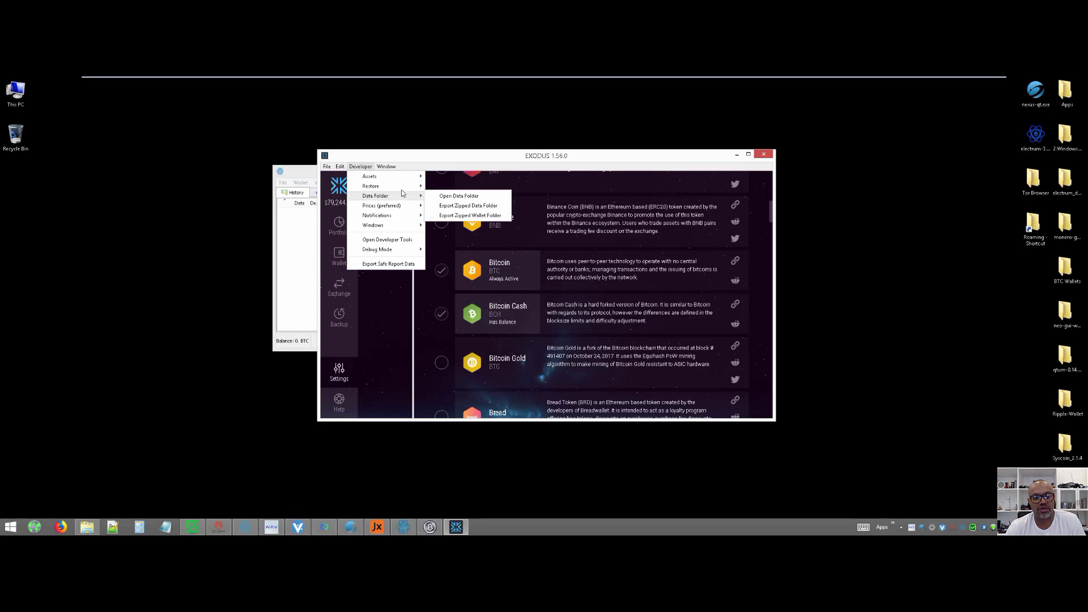
{"action": "mouse_move", "coordinate": [410, 178]}
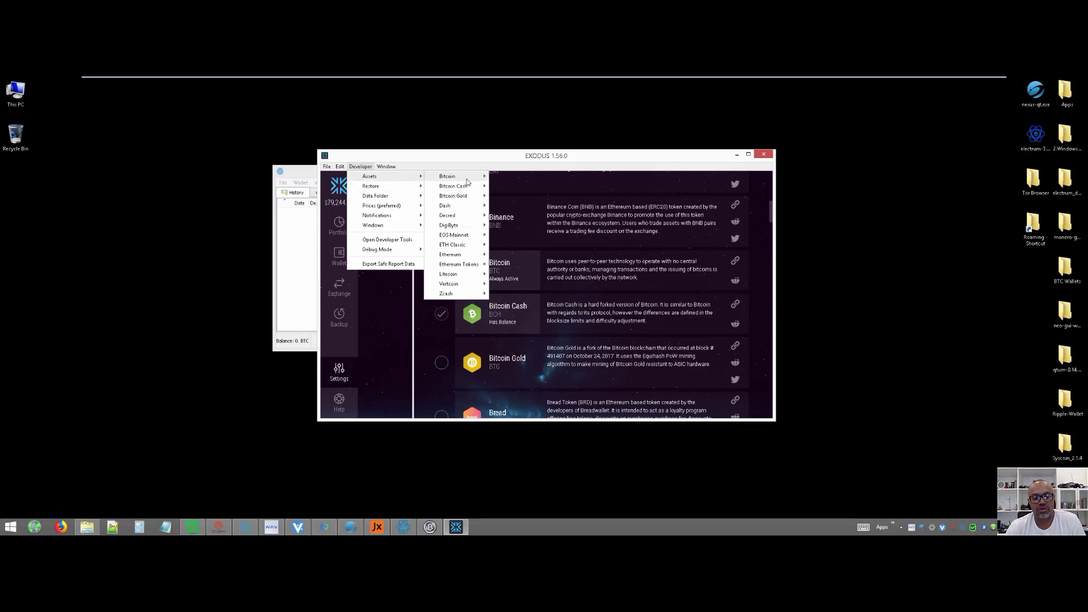
{"action": "mouse_move", "coordinate": [468, 179]}
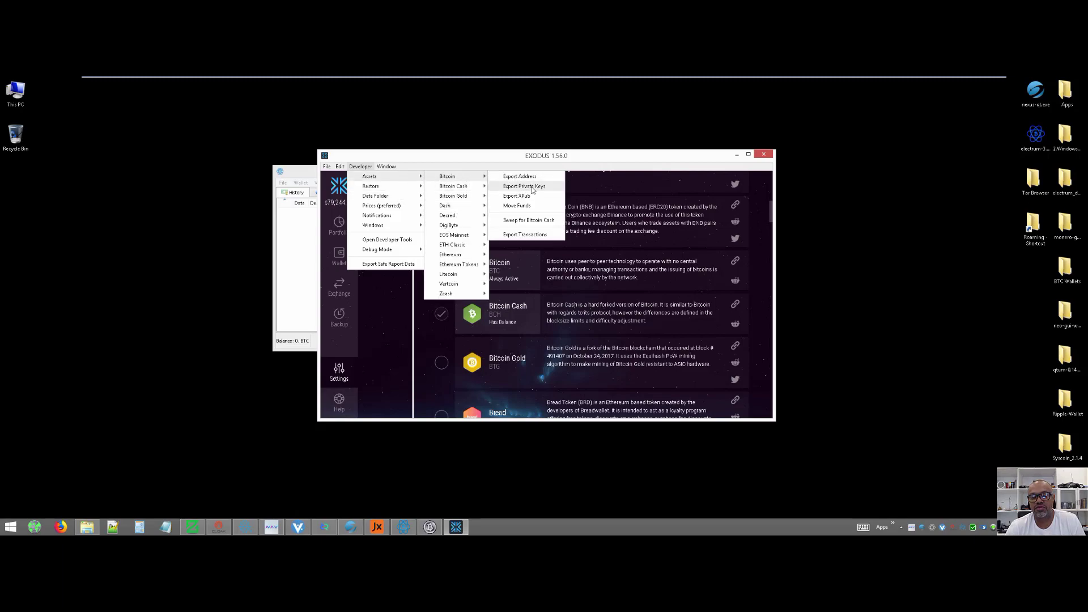
{"action": "left_click", "coordinate": [533, 190]}
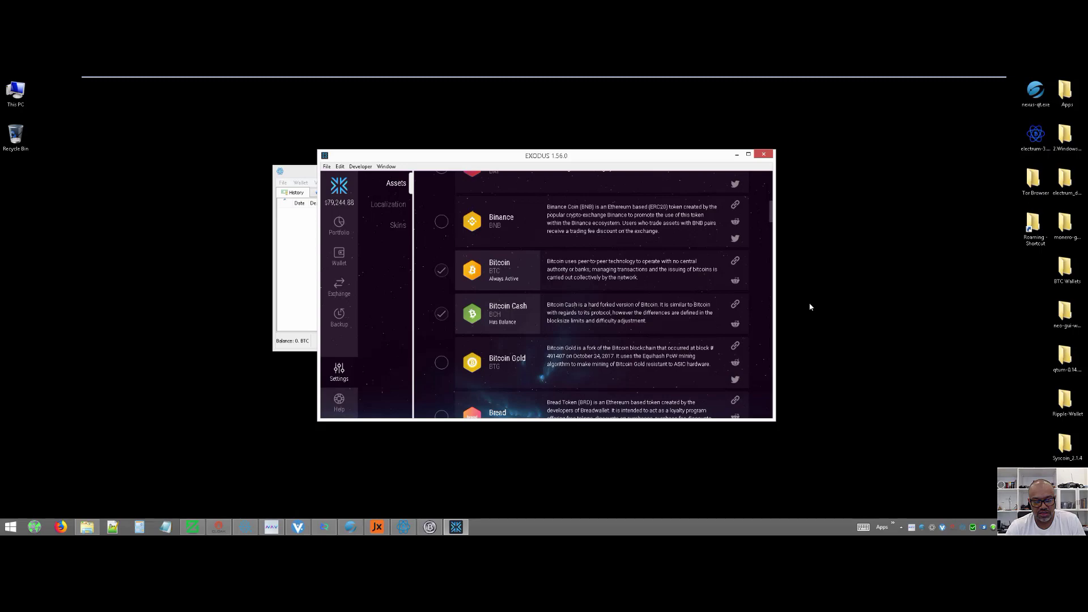
- Move Exodus further right and bring Electrum in front of it, shifting Electrum up-left
{"action": "left_click_drag", "start_coordinate": [498, 158], "coordinate": [637, 161]}
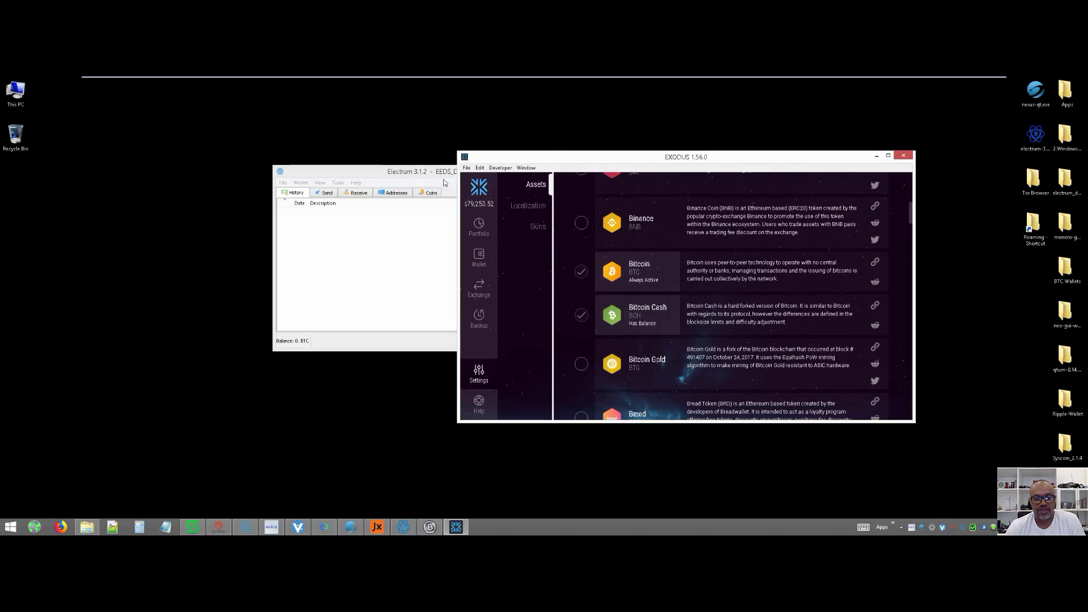
{"action": "left_click", "coordinate": [425, 181]}
{"action": "left_click", "coordinate": [596, 161]}
{"action": "left_click", "coordinate": [451, 173]}
{"action": "left_click", "coordinate": [537, 160]}
{"action": "left_click", "coordinate": [448, 175]}
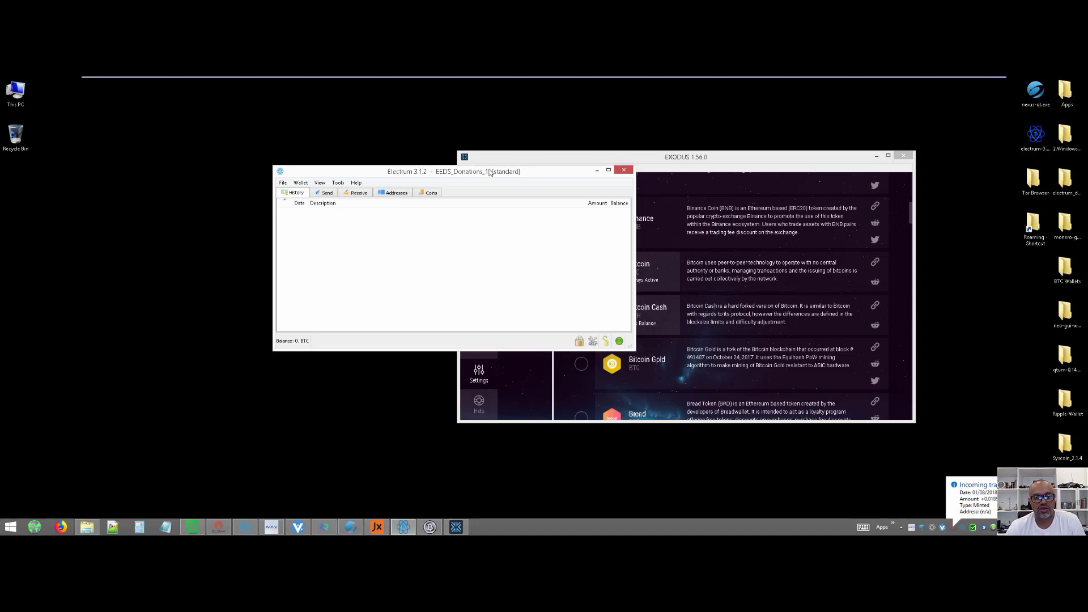
{"action": "left_click_drag", "start_coordinate": [489, 171], "coordinate": [438, 156]}
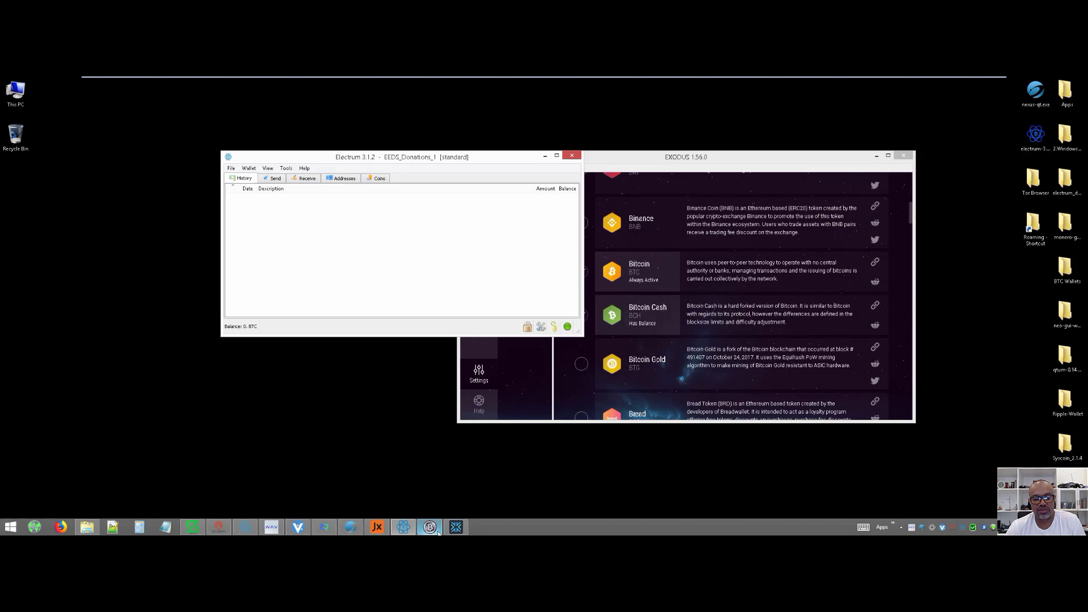
- Open MultiBit Classic, hide it, then close the Electrum wallet
{"action": "left_click", "coordinate": [436, 530]}
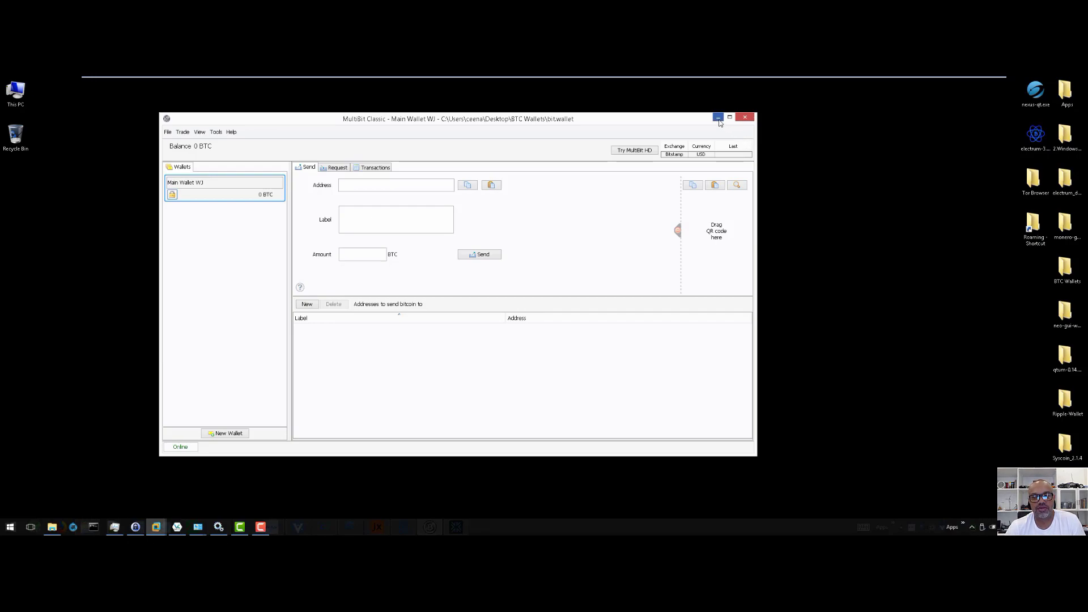
{"action": "left_click", "coordinate": [718, 118]}
{"action": "left_click", "coordinate": [544, 155]}
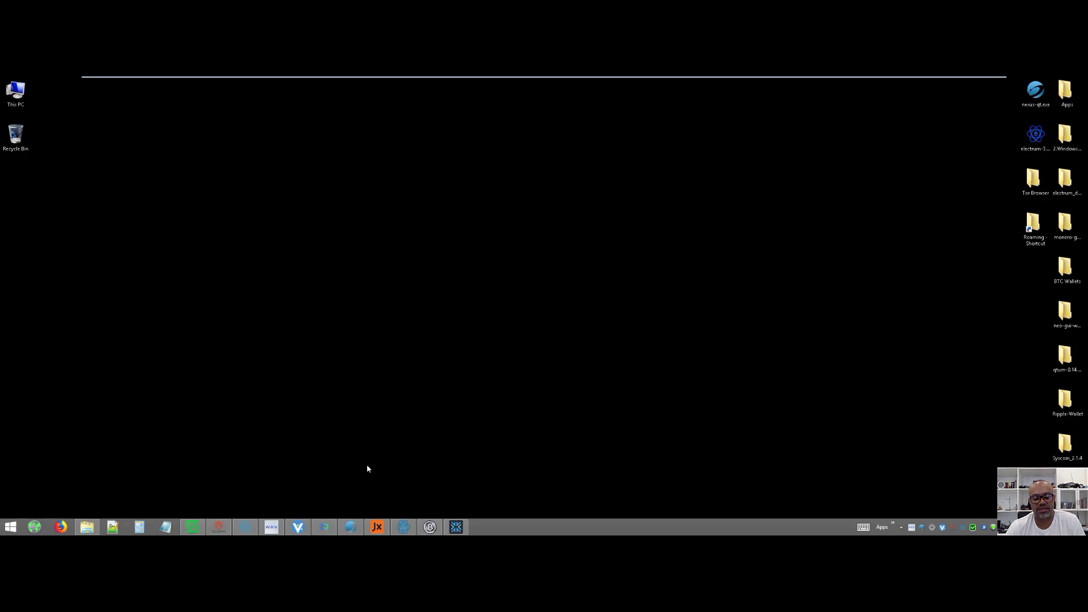
- Restore Nexus Wallet to show its balance, 75 transactions and recent incoming NXS payments
{"action": "left_click", "coordinate": [352, 528]}
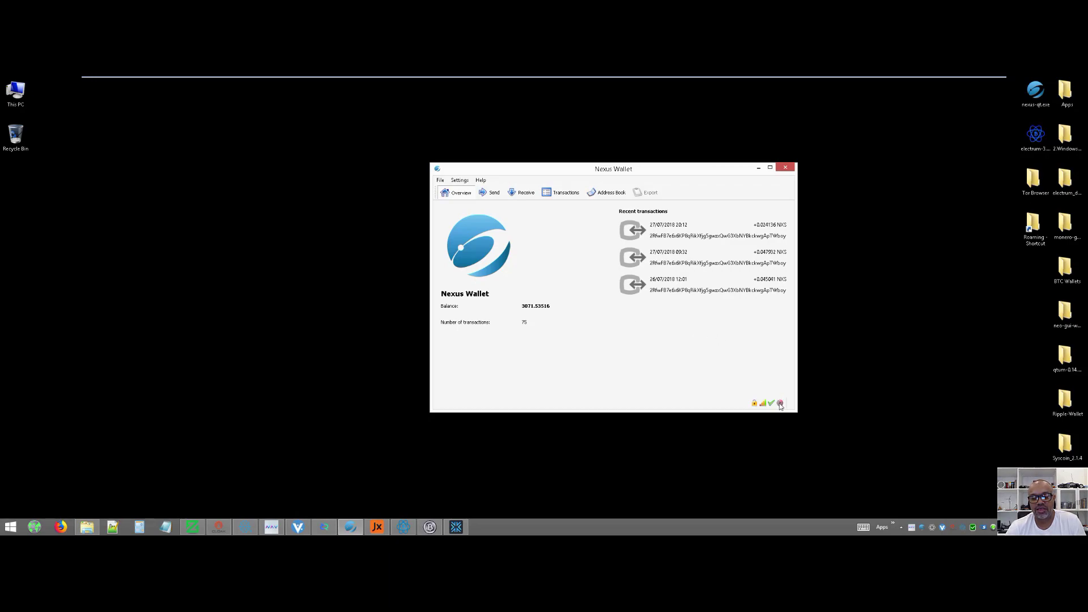
{"action": "mouse_move", "coordinate": [780, 406]}
{"action": "double_click", "coordinate": [1032, 229]}
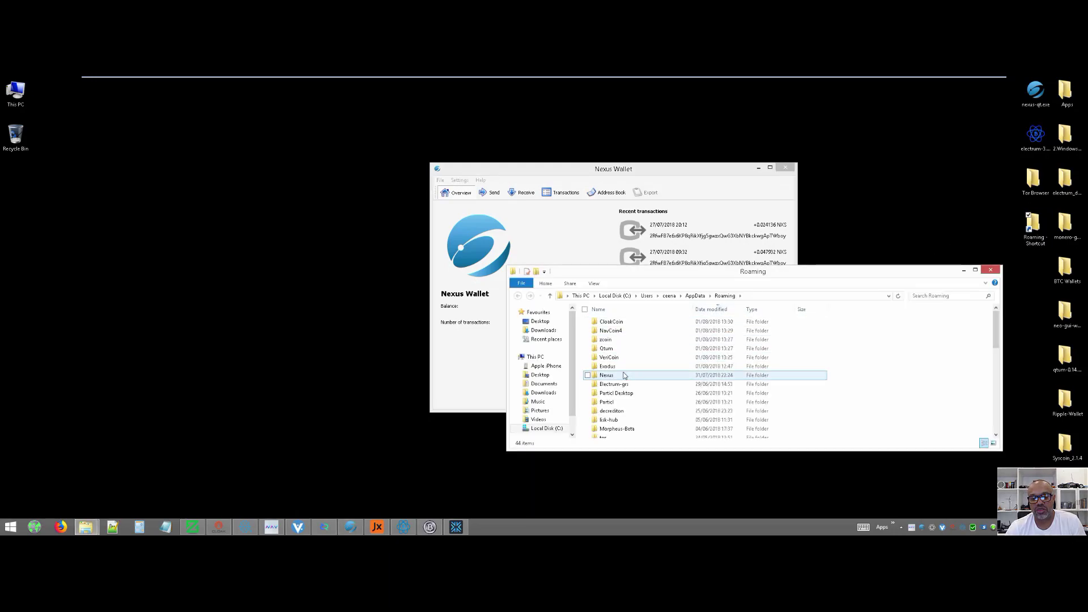
{"action": "right_click", "coordinate": [605, 375]}
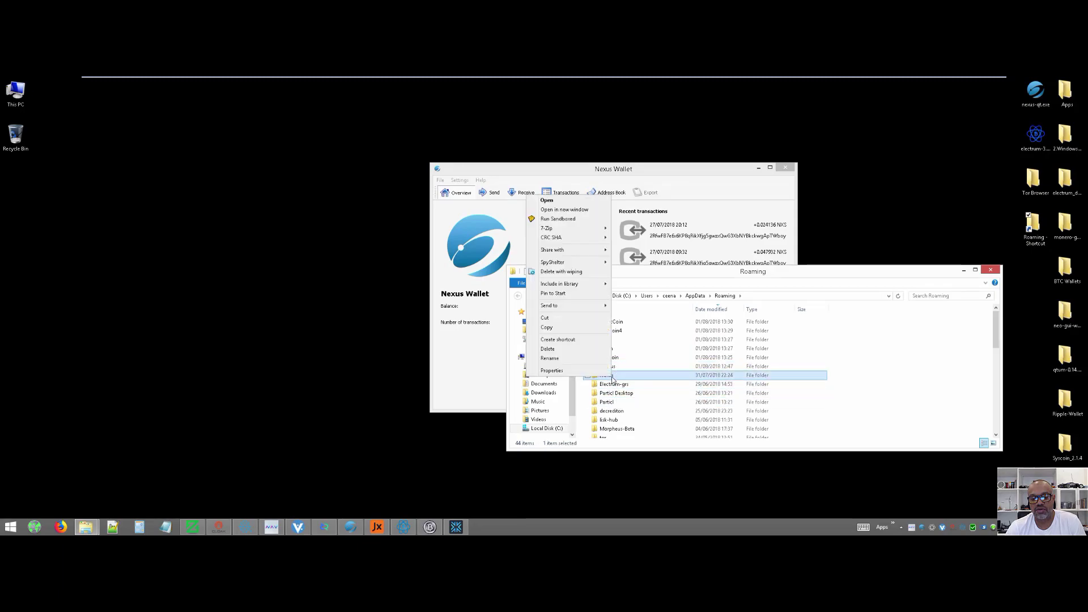
{"action": "left_click", "coordinate": [584, 369]}
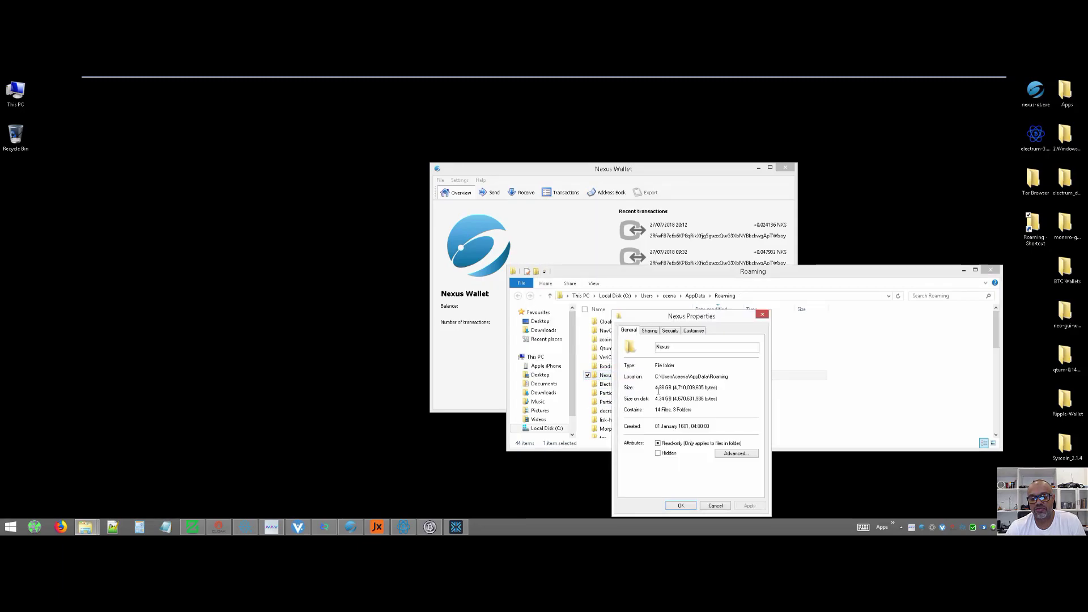
{"action": "left_click", "coordinate": [714, 505]}
{"action": "left_click", "coordinate": [990, 270]}
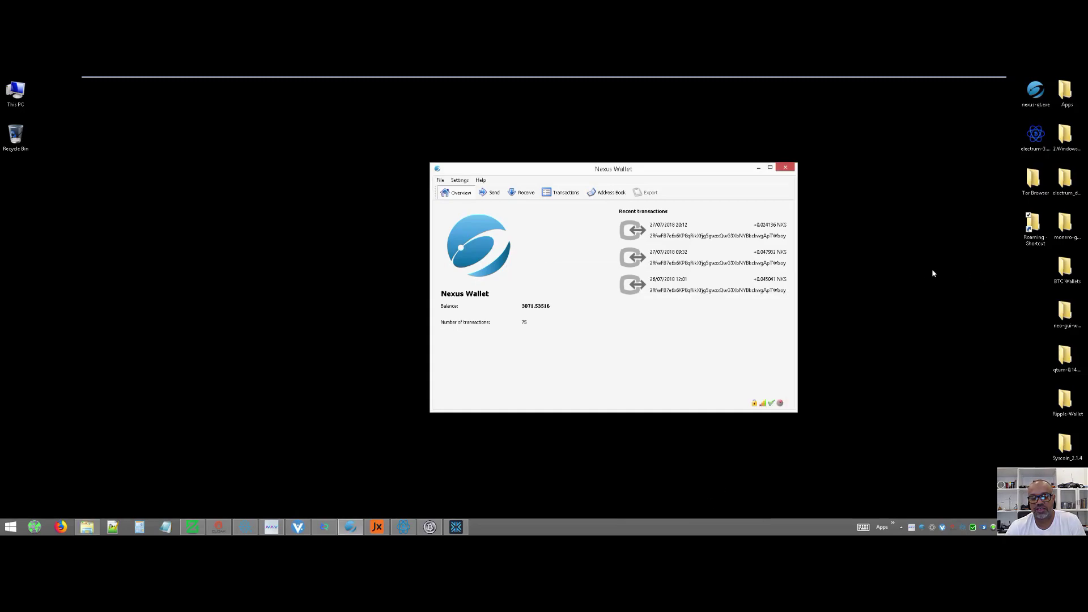
{"action": "left_click", "coordinate": [272, 358]}
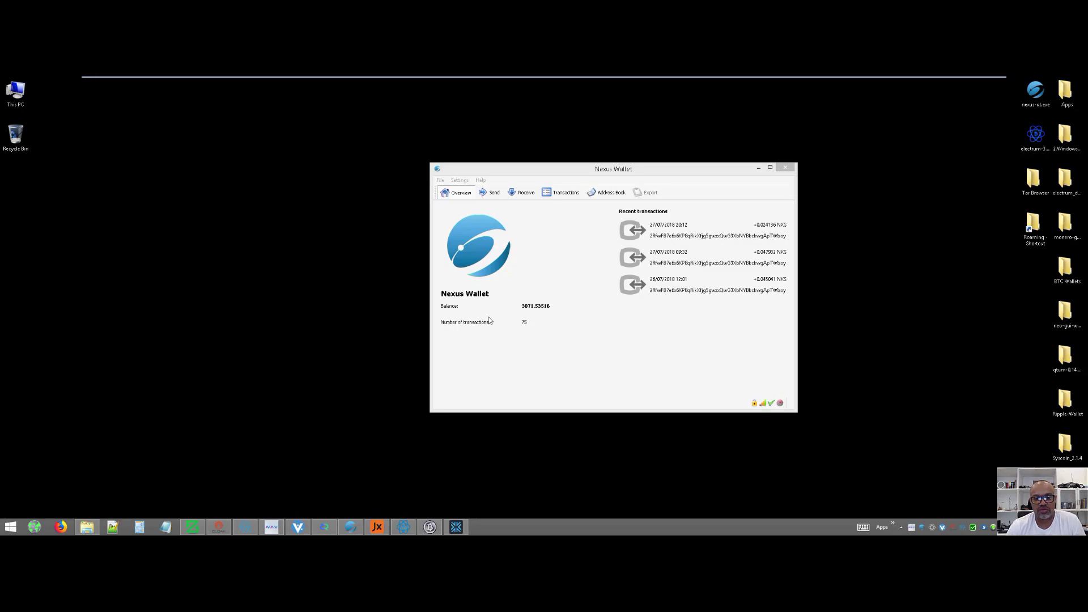
- Browse the Nexus Wallet Settings and File menus, then open the Roaming application data folder
{"action": "left_click", "coordinate": [459, 180]}
{"action": "mouse_move", "coordinate": [477, 187]}
{"action": "mouse_move", "coordinate": [440, 180]}
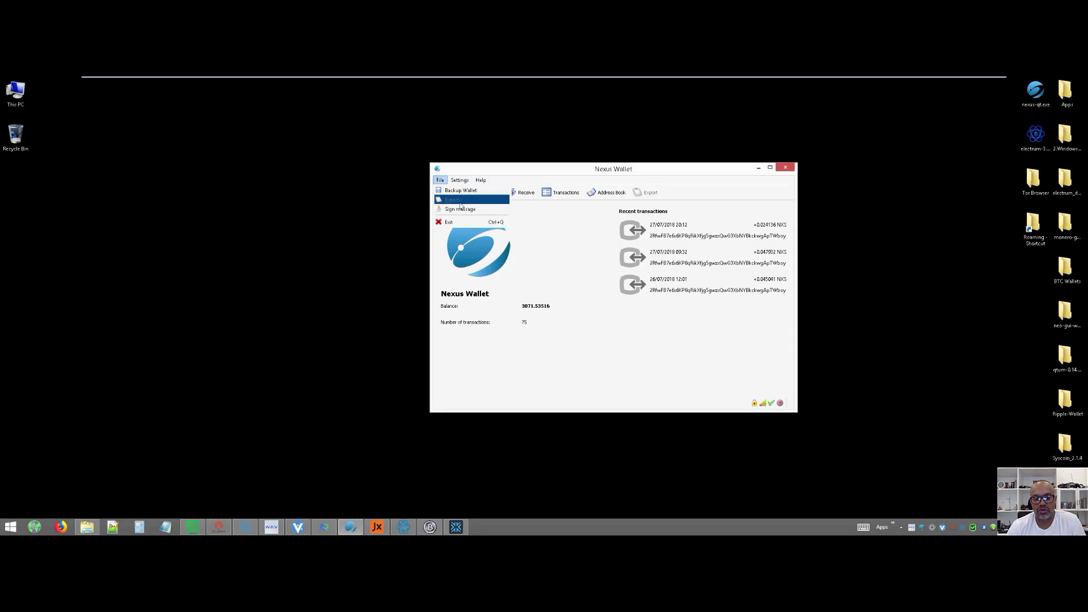
{"action": "left_click", "coordinate": [881, 277]}
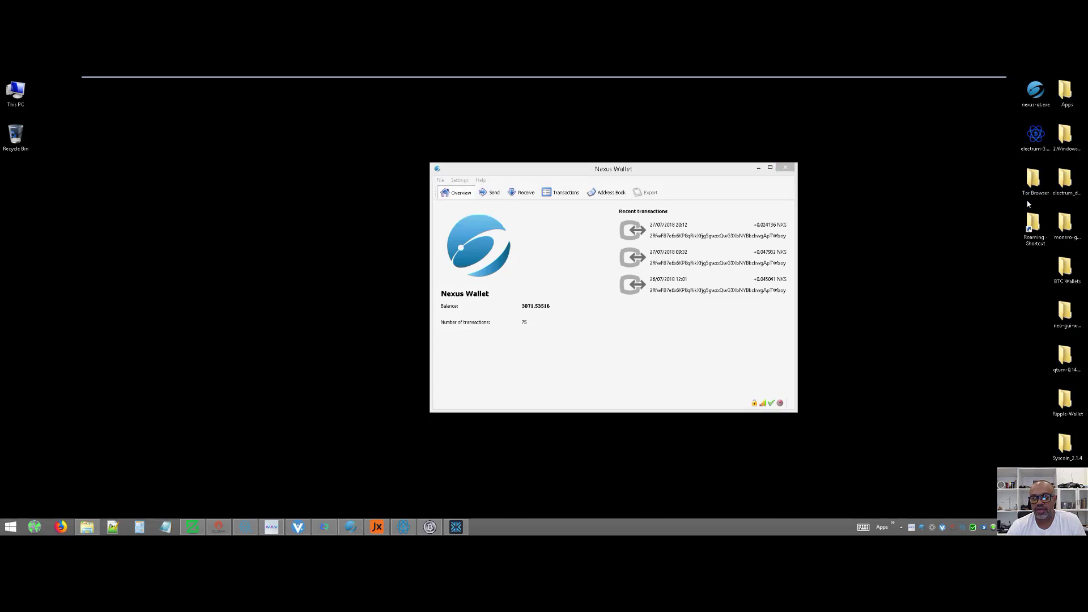
{"action": "double_click", "coordinate": [1036, 235]}
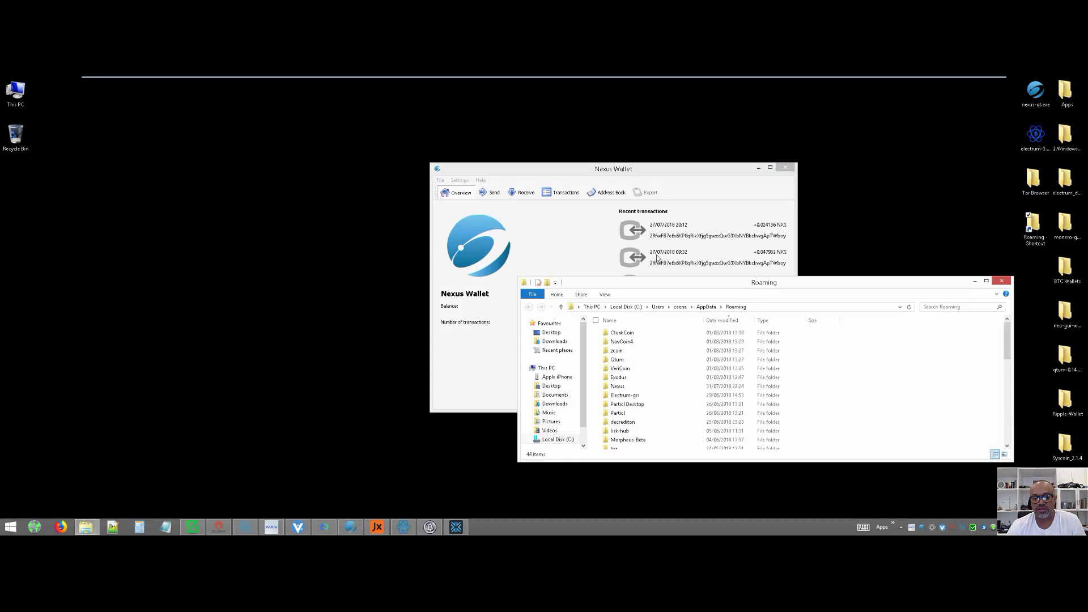
- Check the wallet's backup, export and lock options, then bring the Roaming folder forward
{"action": "left_click", "coordinate": [448, 189]}
{"action": "left_click", "coordinate": [440, 180]}
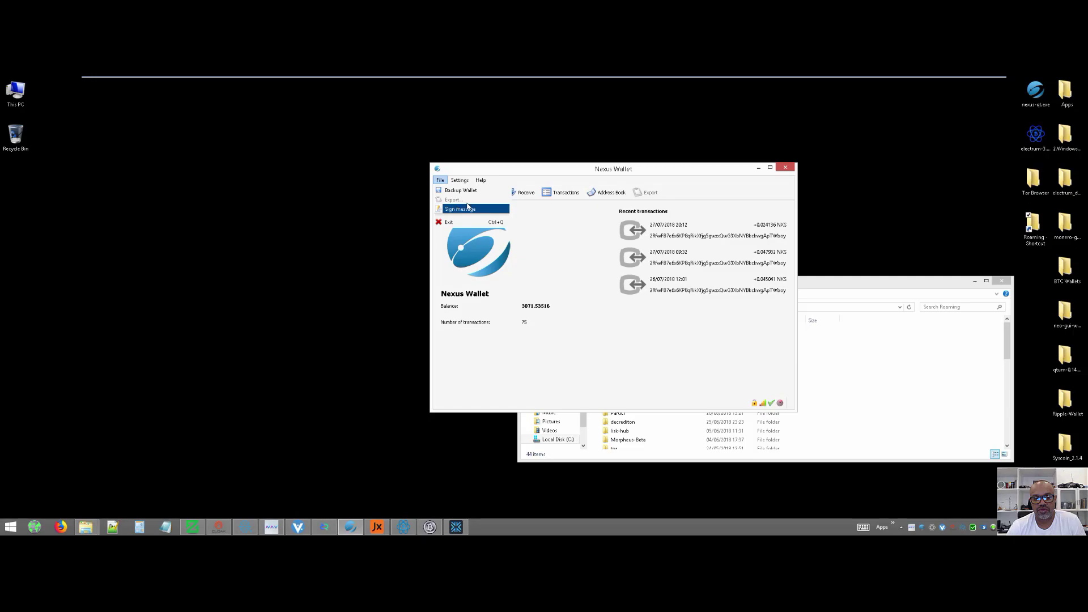
{"action": "left_click", "coordinate": [460, 180]}
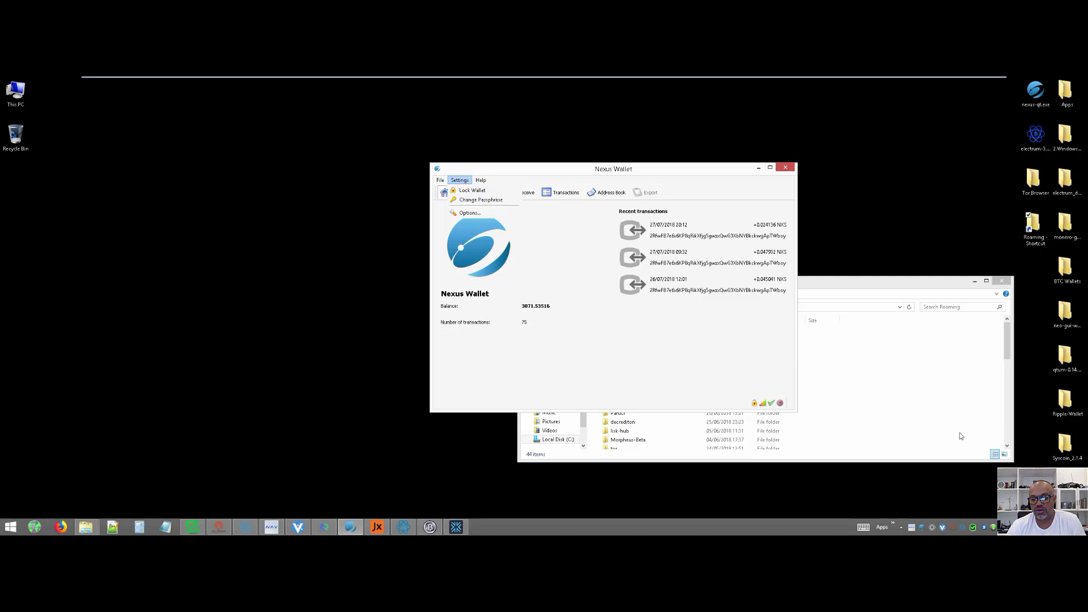
{"action": "left_click", "coordinate": [914, 440]}
{"action": "scroll", "coordinate": [914, 440], "scroll_direction": "down", "scroll_amount": 1}
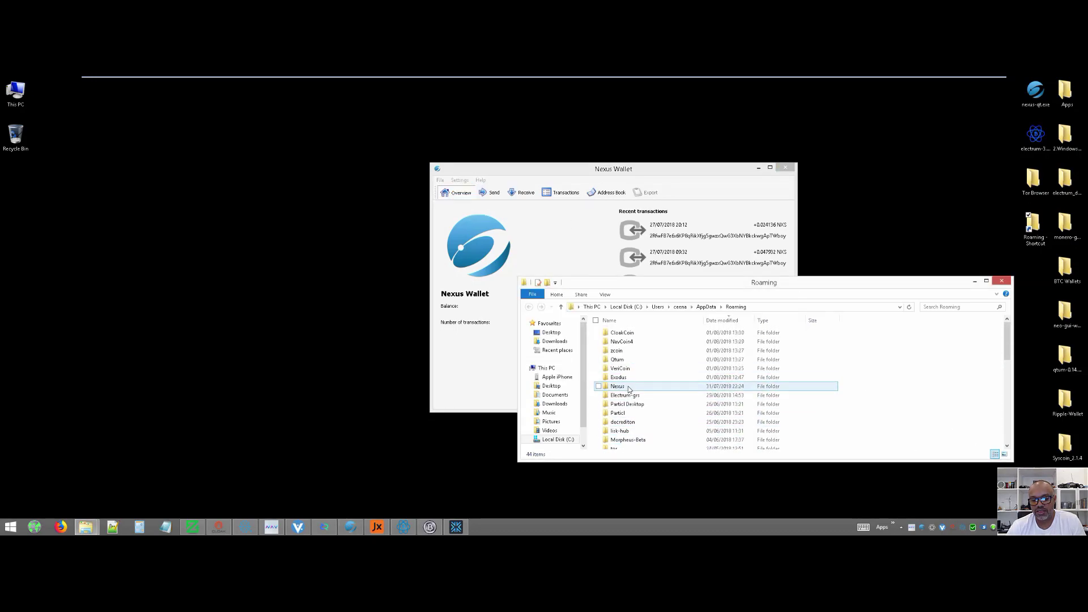
- Open the Nexus data folder and start renaming wallet.dat, cancelling to keep its name
{"action": "double_click", "coordinate": [617, 375]}
{"action": "scroll", "coordinate": [635, 417], "scroll_direction": "down", "scroll_amount": 1}
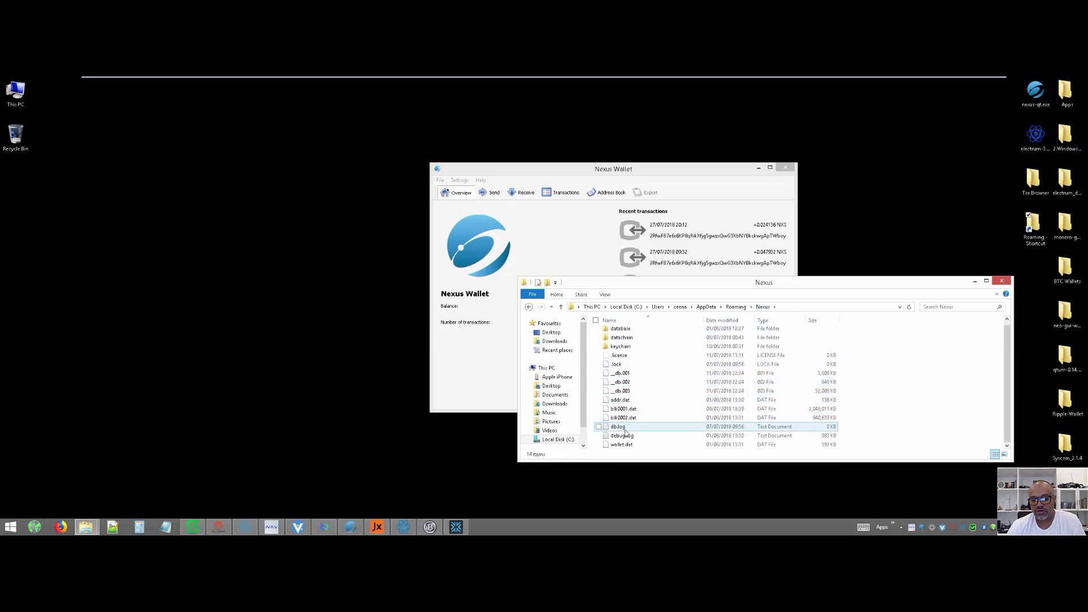
{"action": "right_click", "coordinate": [630, 448]}
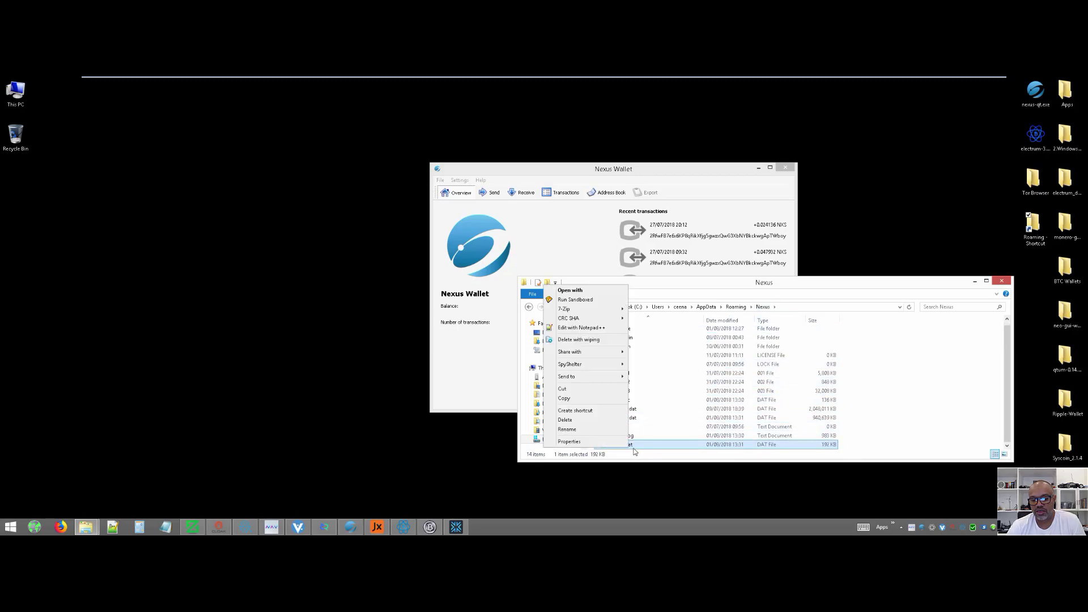
{"action": "left_click", "coordinate": [634, 451]}
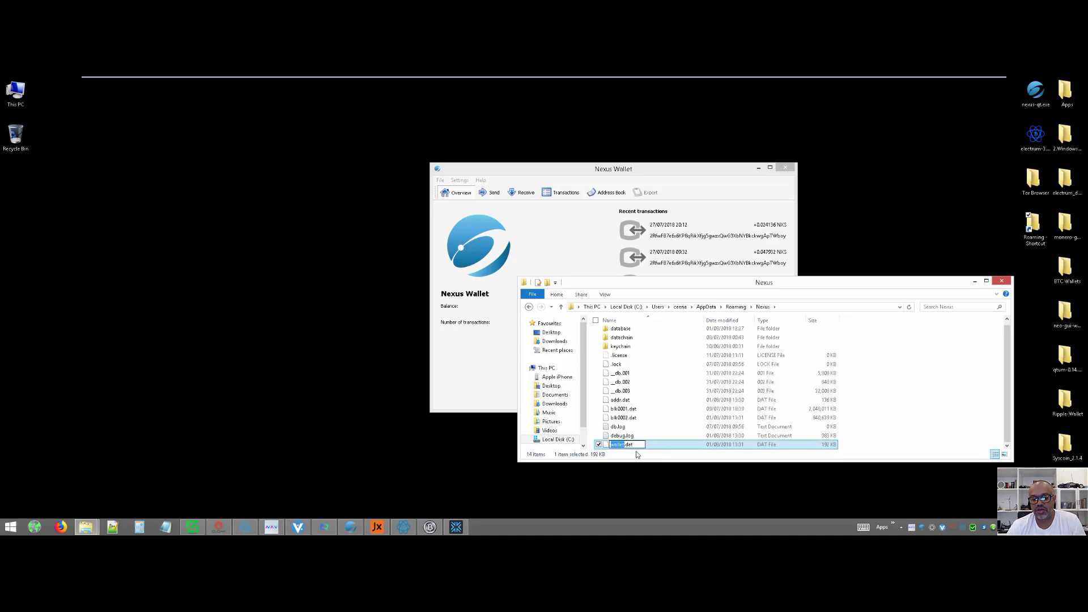
{"action": "key", "text": "Escape"}
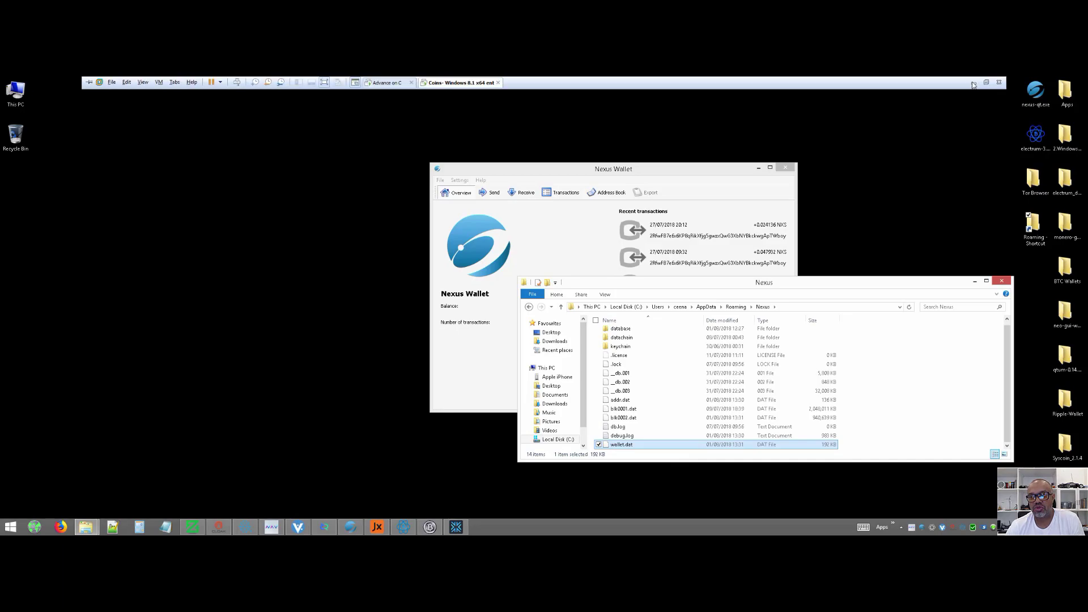
- In KeePass, inspect the Desktop entry's 33 KB Nexus.7z attachment and close the entry without saving
{"action": "left_click", "coordinate": [967, 85]}
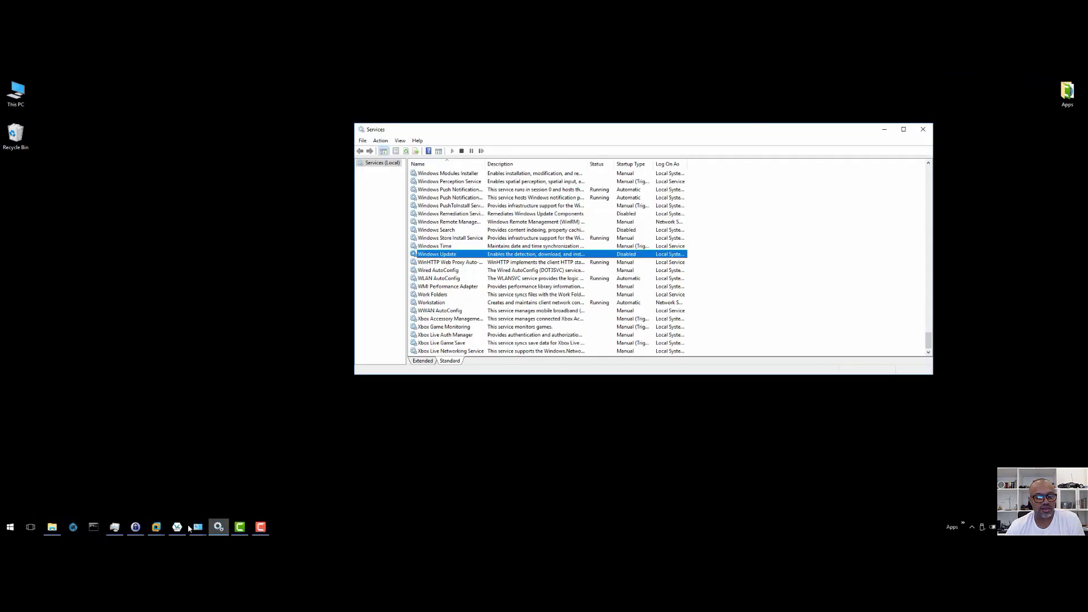
{"action": "left_click", "coordinate": [136, 527]}
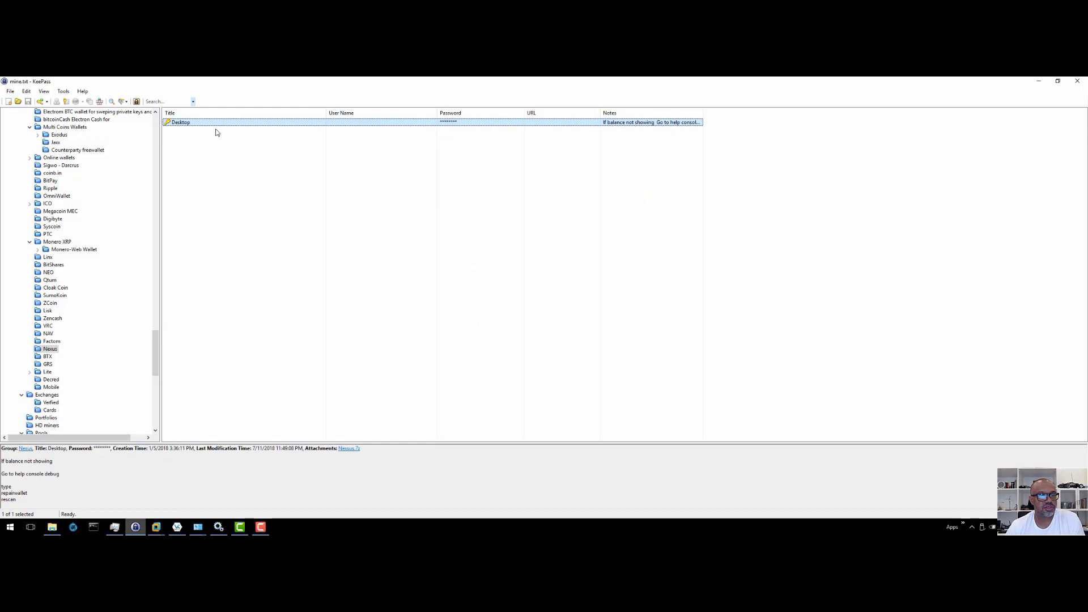
{"action": "double_click", "coordinate": [224, 141]}
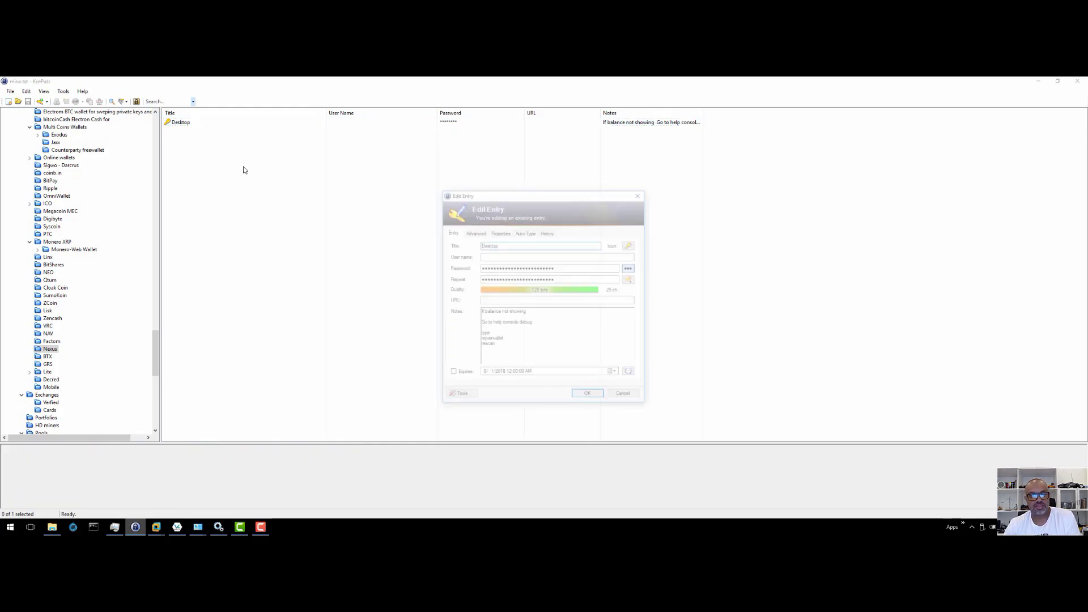
{"action": "left_click", "coordinate": [474, 231]}
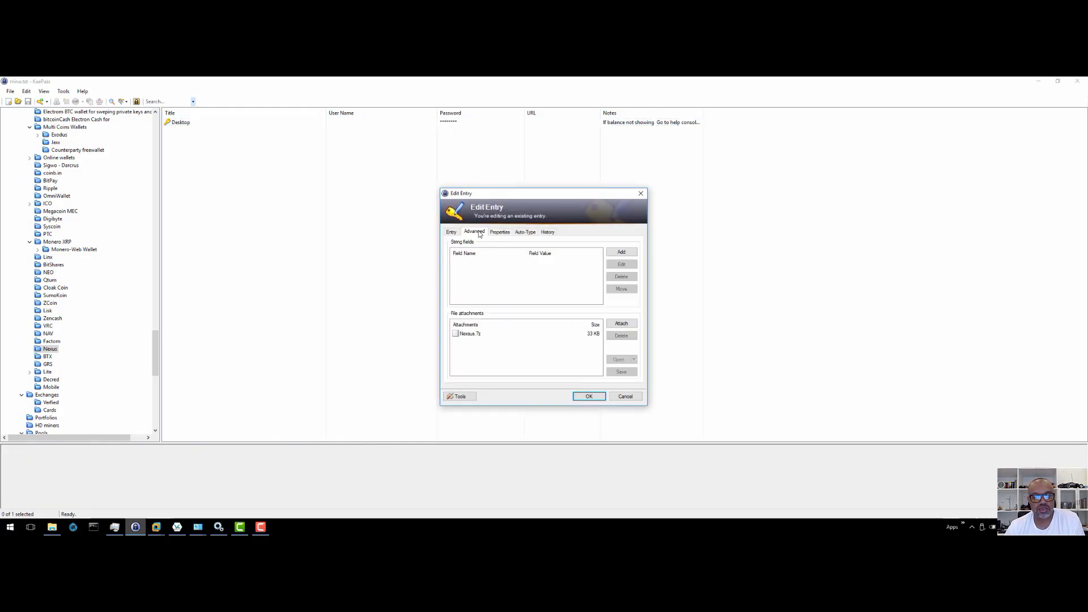
{"action": "left_click", "coordinate": [469, 336]}
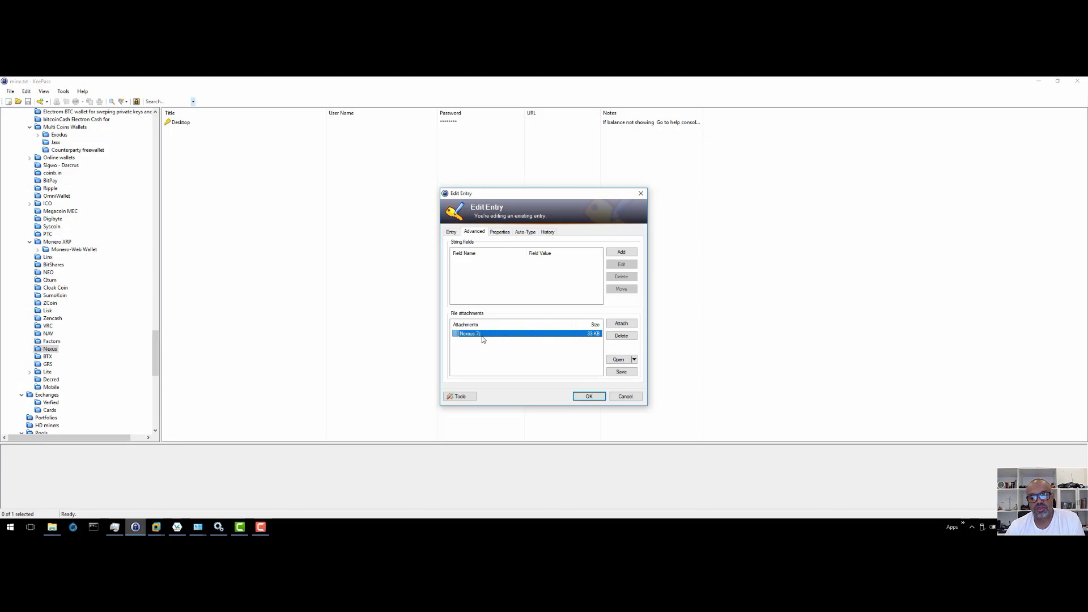
{"action": "left_click", "coordinate": [624, 397]}
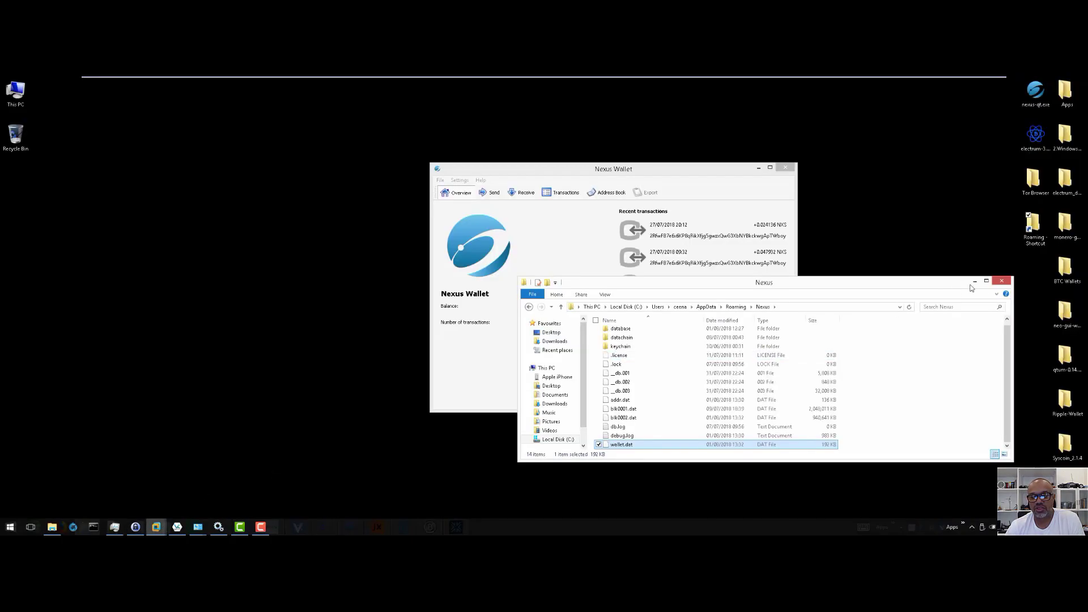
- Minimize the file window and the Nexus Wallet window
{"action": "left_click", "coordinate": [974, 282]}
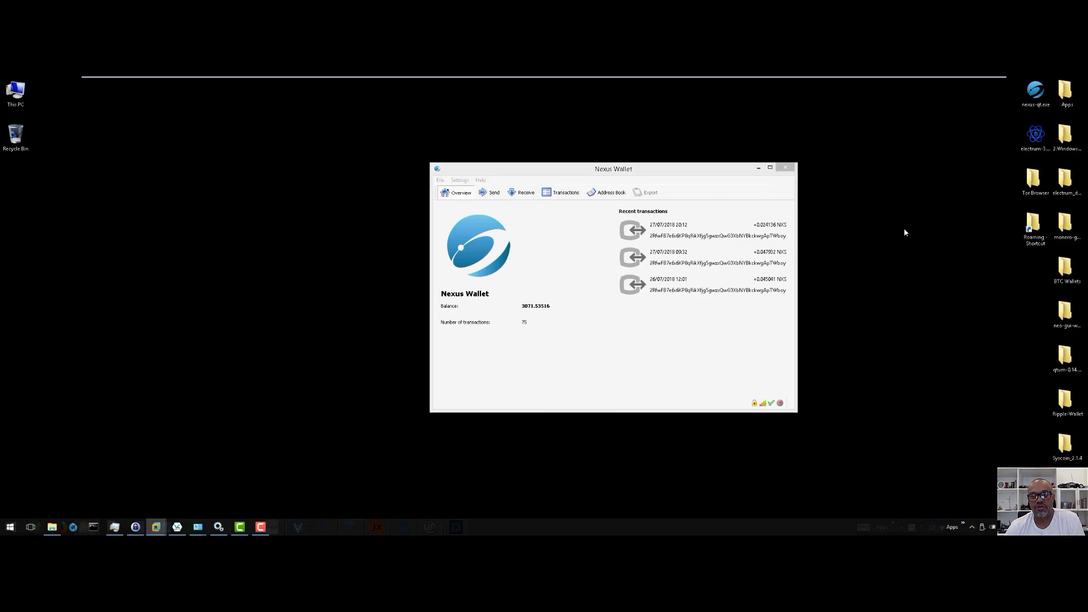
{"action": "mouse_move", "coordinate": [651, 80]}
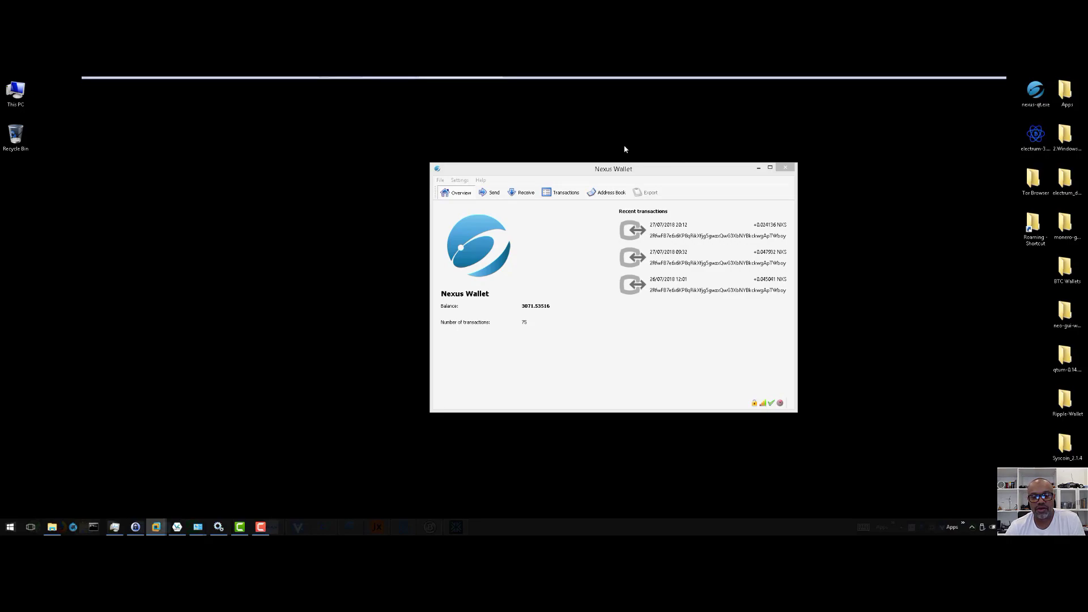
{"action": "left_click", "coordinate": [758, 168]}
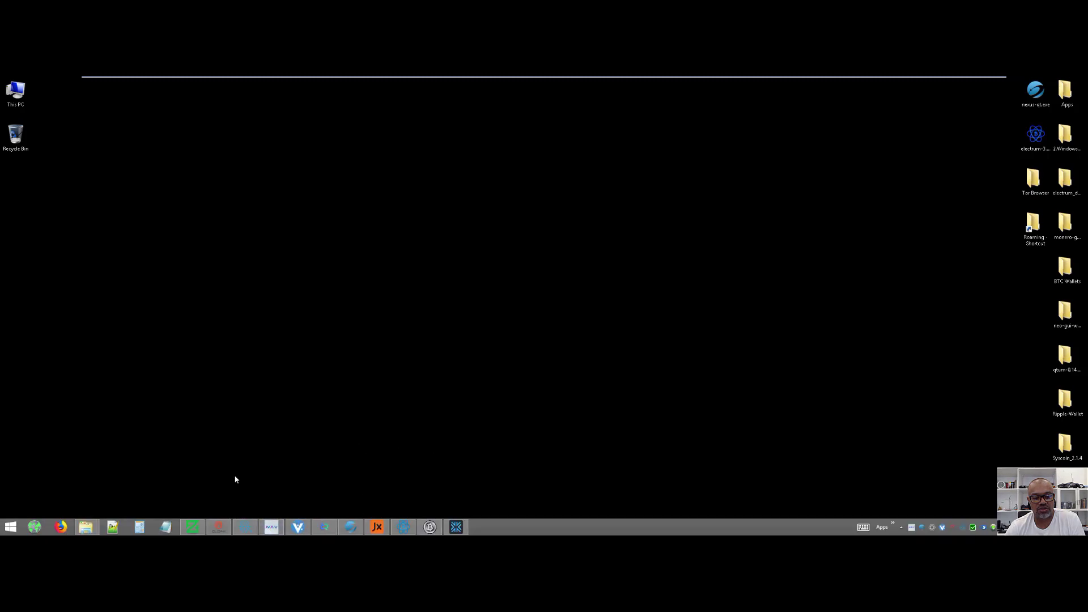
- Check in the VM's Access Control options that the machine is encrypted, then close settings
{"action": "mouse_move", "coordinate": [576, 79]}
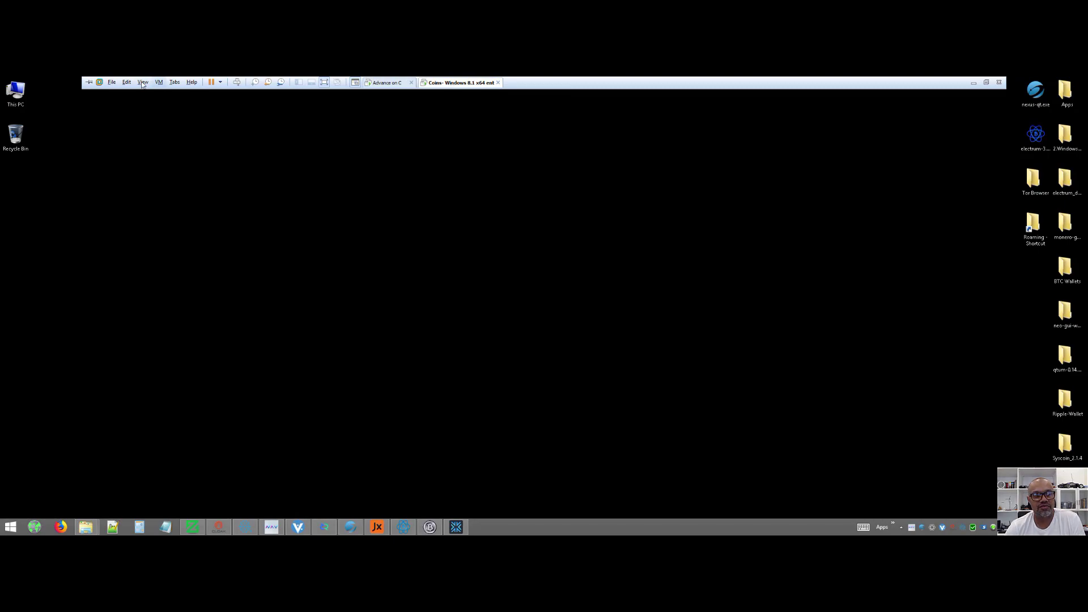
{"action": "left_click", "coordinate": [143, 82]}
{"action": "mouse_move", "coordinate": [159, 82]}
{"action": "left_click", "coordinate": [191, 193]}
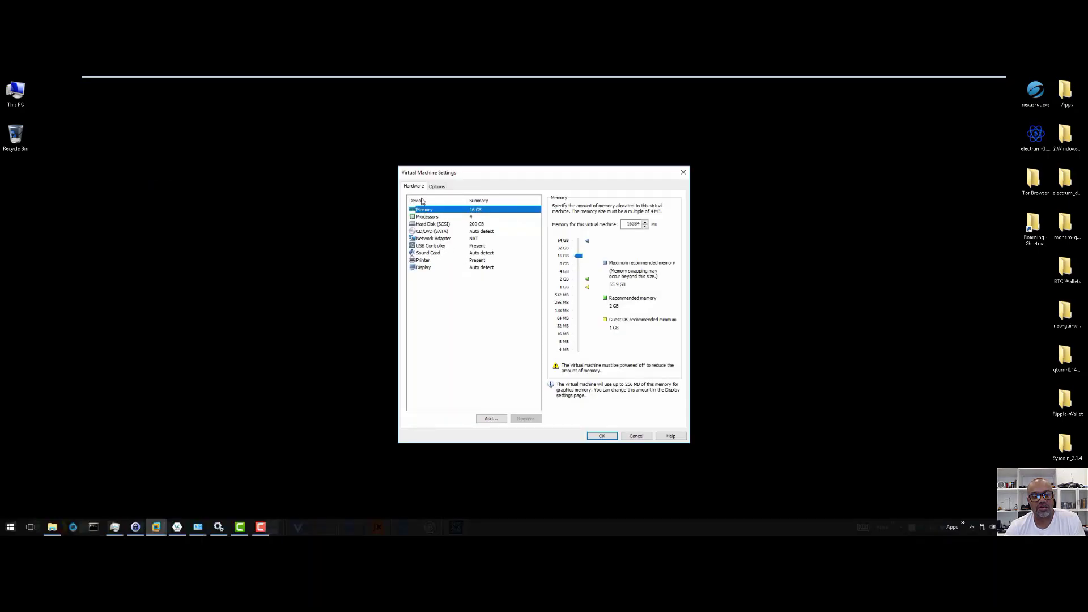
{"action": "left_click", "coordinate": [437, 186]}
{"action": "left_click", "coordinate": [433, 252]}
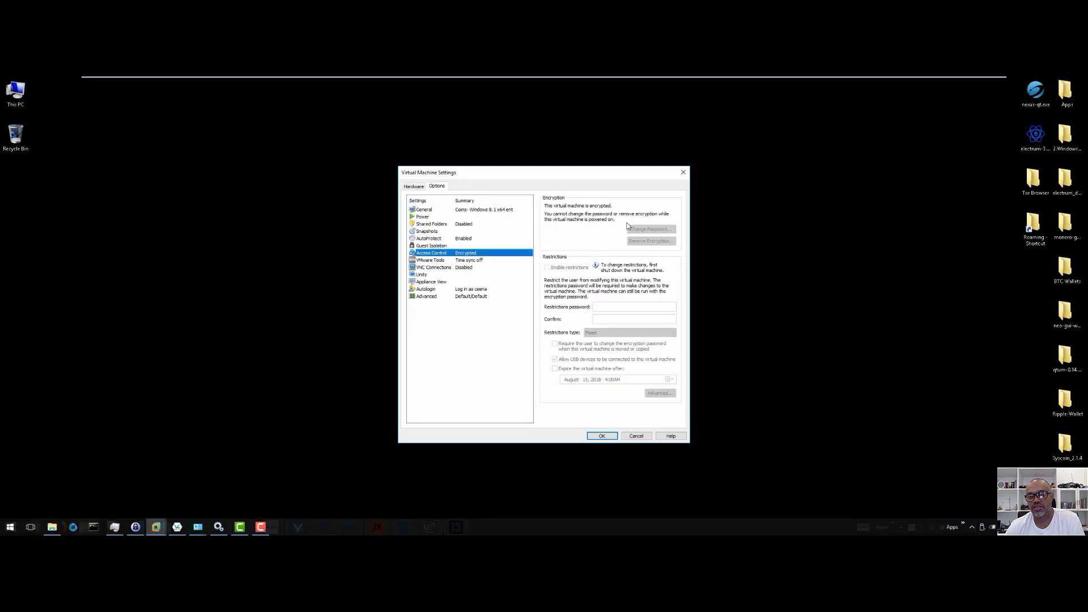
{"action": "left_click", "coordinate": [683, 174]}
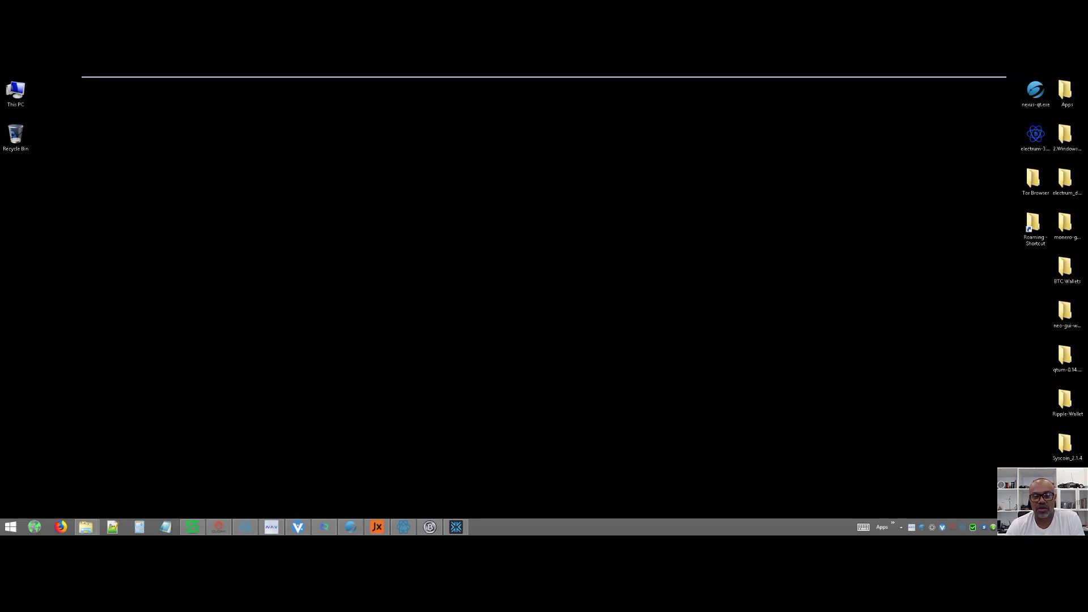
- Switch to the Advance on C VM and browse the Ledger, TREZOR, BitBox and KeepKey pages, ending on Ledger Nano S
{"action": "mouse_move", "coordinate": [753, 80]}
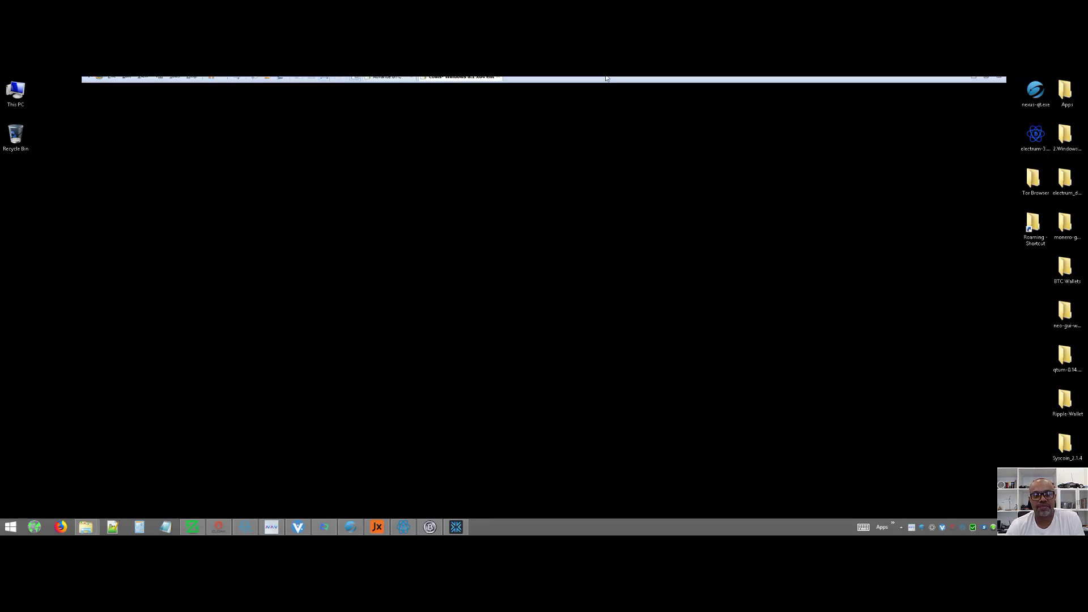
{"action": "left_click", "coordinate": [390, 83]}
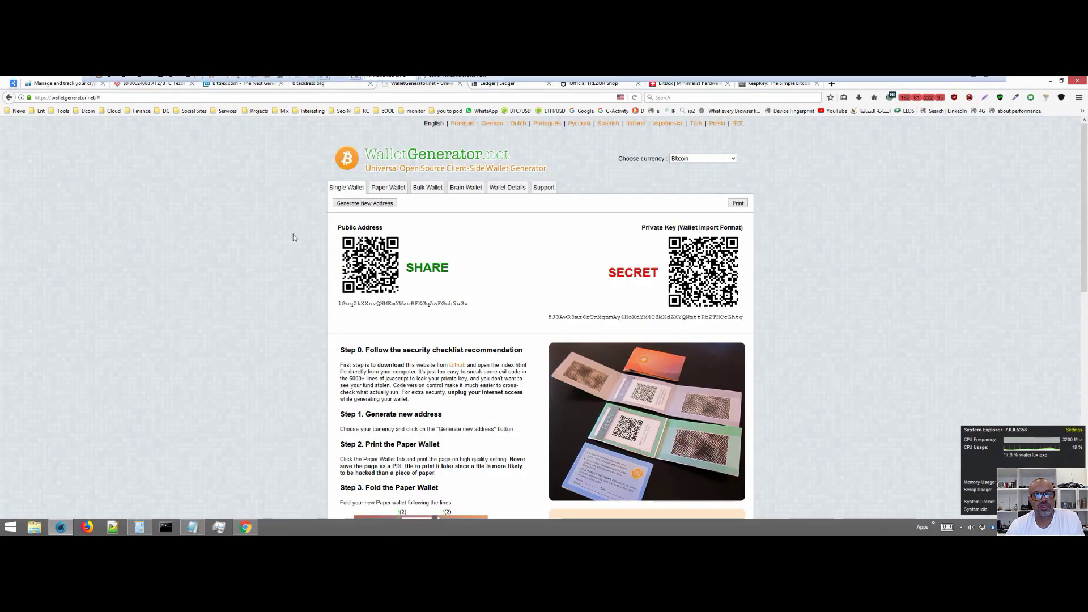
{"action": "left_click", "coordinate": [497, 83]}
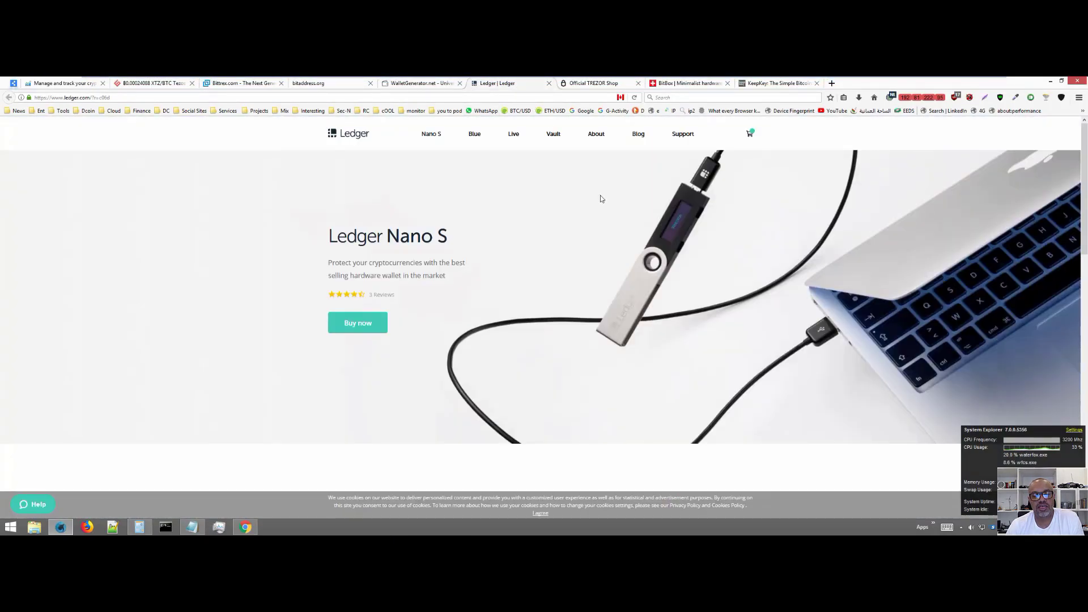
{"action": "left_click", "coordinate": [589, 84]}
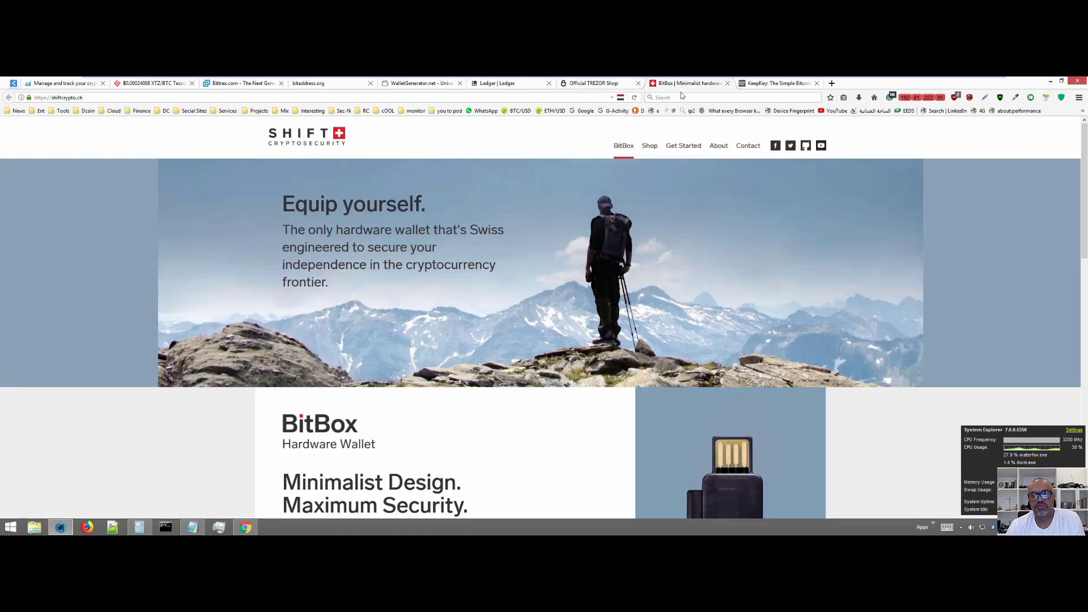
{"action": "left_click", "coordinate": [684, 85]}
{"action": "left_click", "coordinate": [773, 84]}
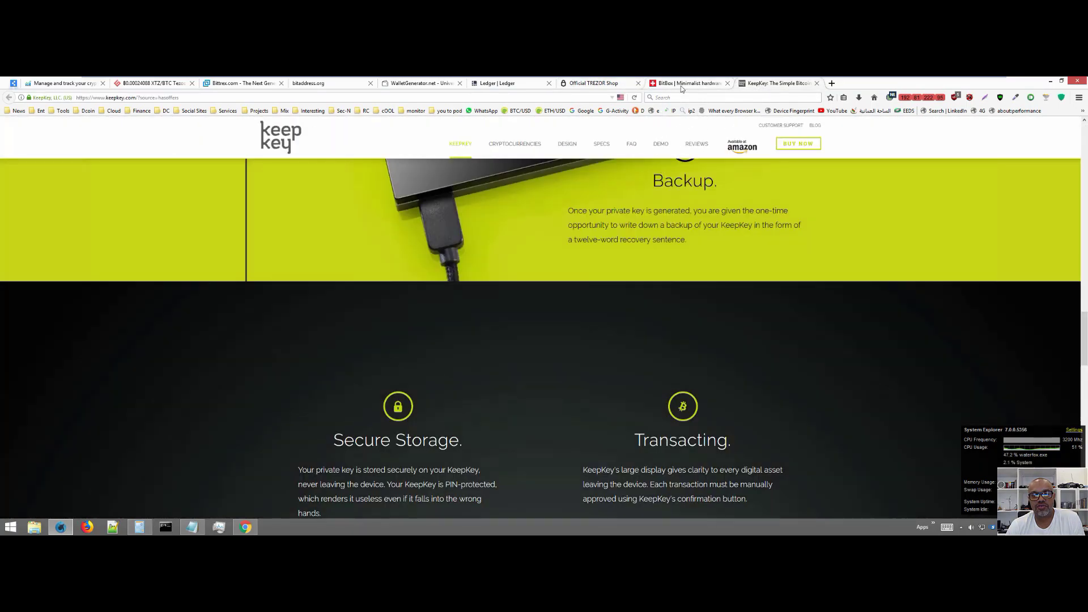
{"action": "left_click", "coordinate": [678, 85]}
{"action": "left_click", "coordinate": [592, 85]}
{"action": "left_click", "coordinate": [496, 83]}
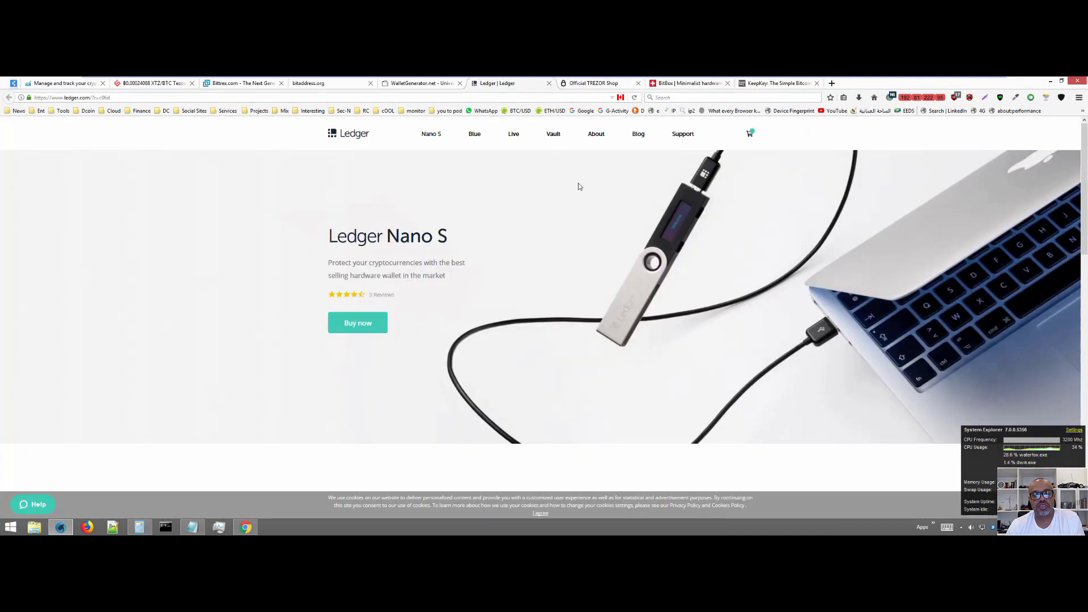
{"action": "scroll", "coordinate": [613, 277], "scroll_direction": "down", "scroll_amount": 1}
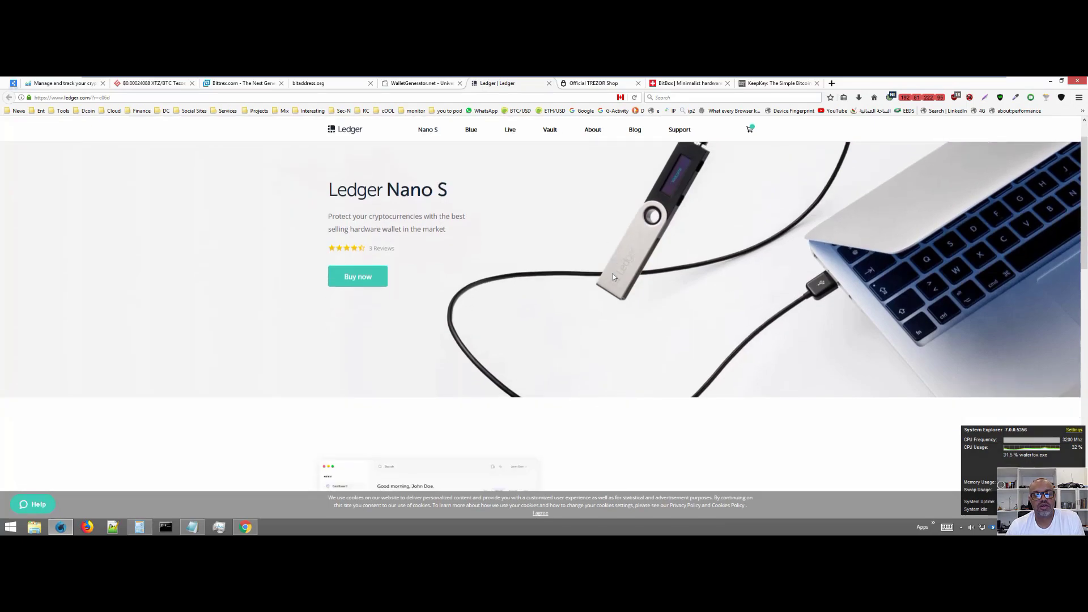
{"action": "scroll", "coordinate": [613, 276], "scroll_direction": "up", "scroll_amount": 1}
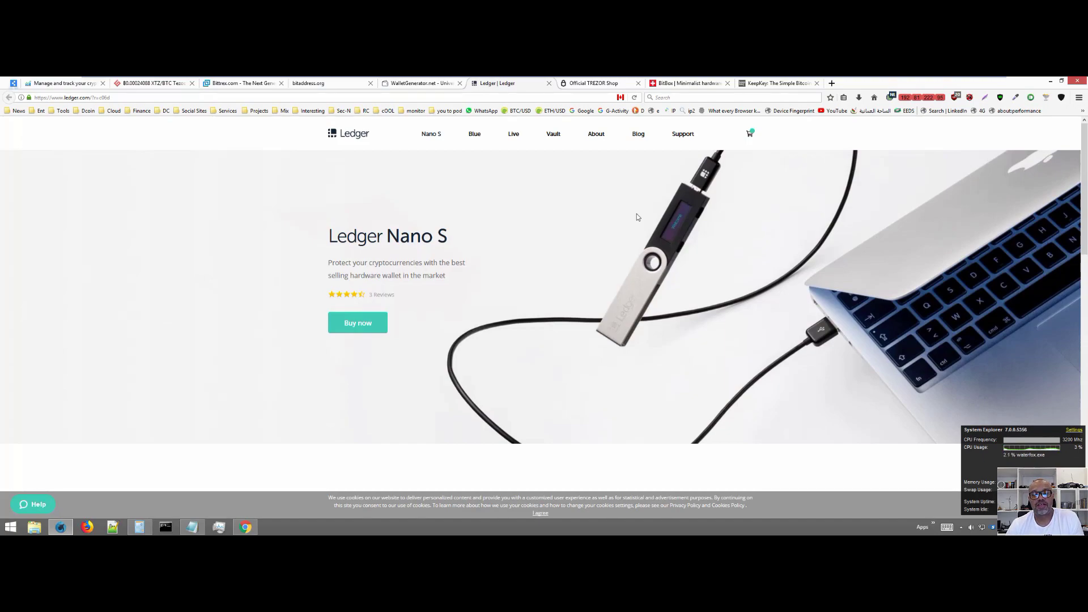
{"action": "key", "text": "alt"}
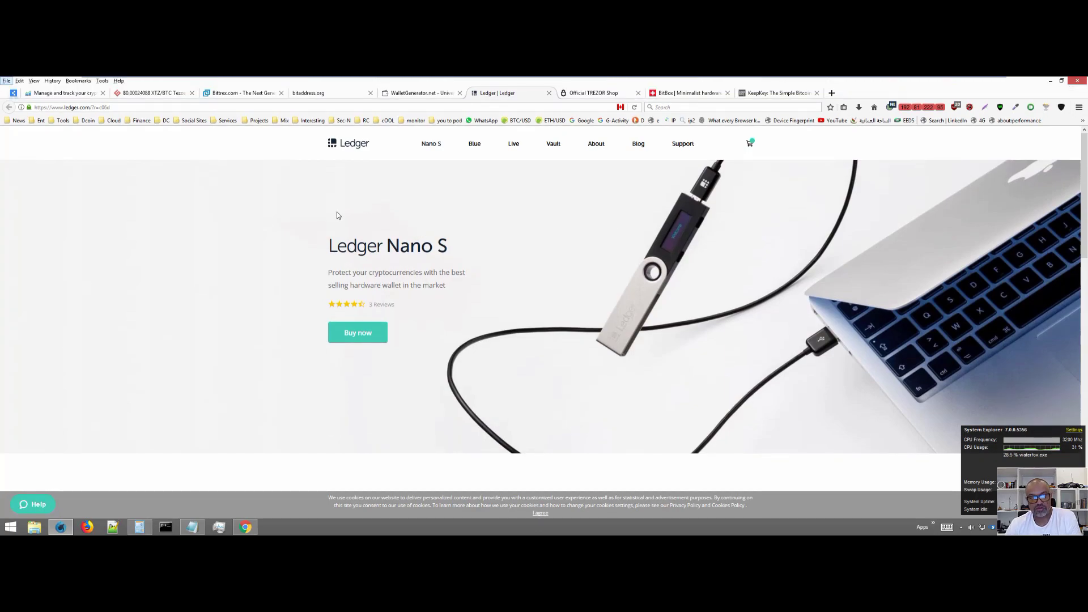
{"action": "key", "text": "alt"}
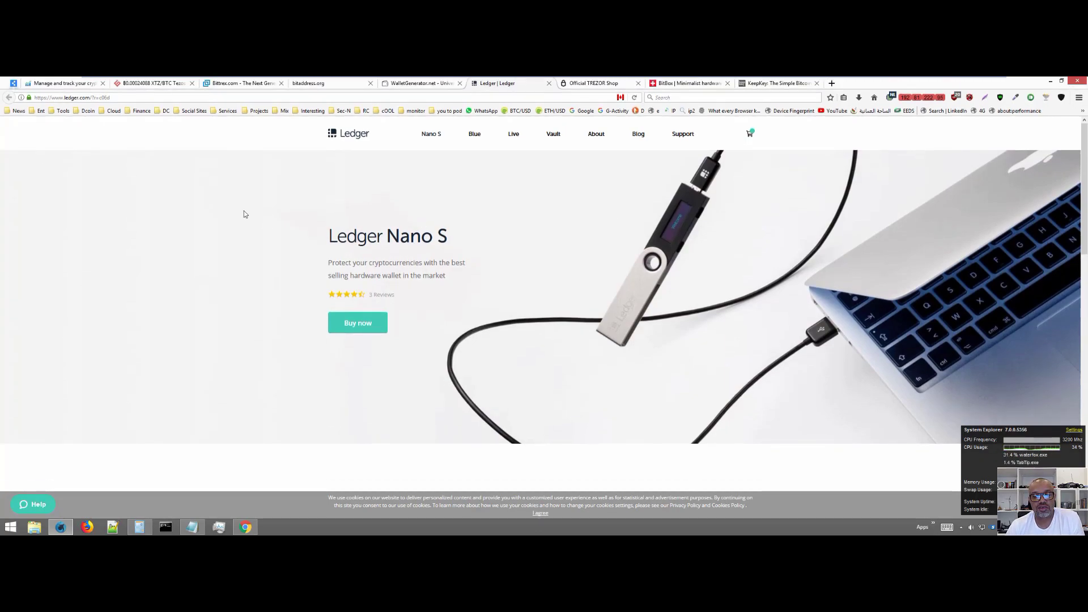